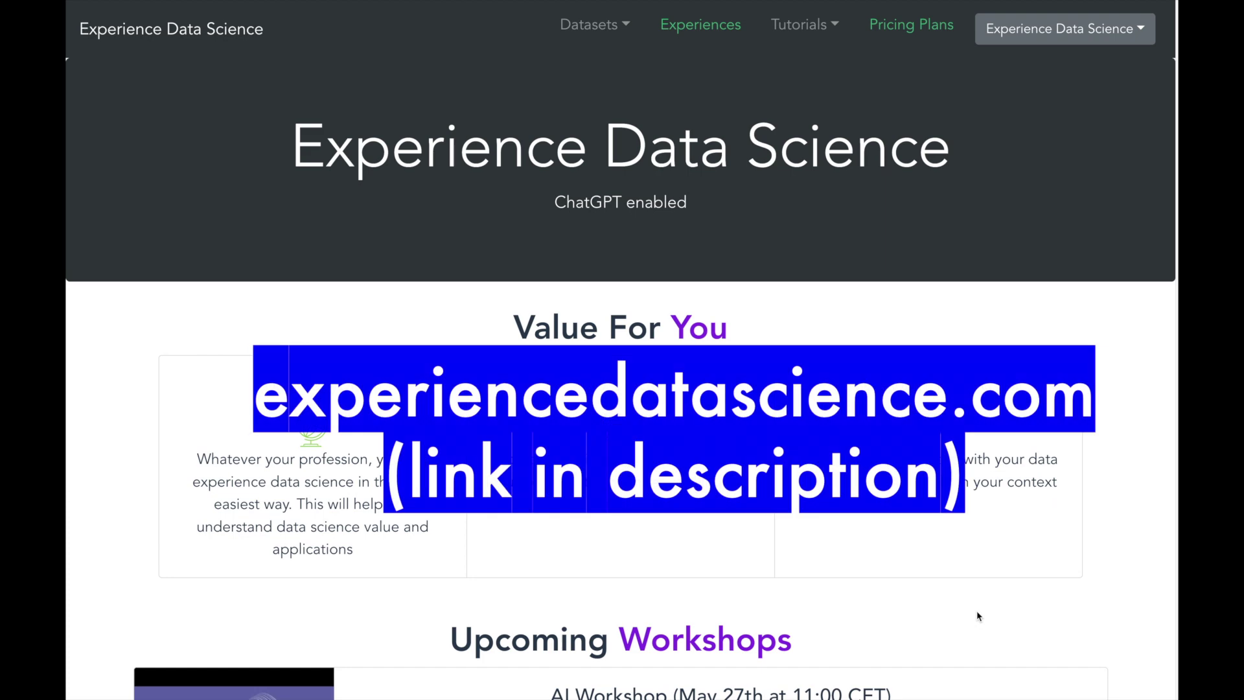
Scroll to and highlight the Credit risk prediction experience title
scroll(977, 610, down, 15)
drag(528, 253, 919, 255)
click(986, 261)
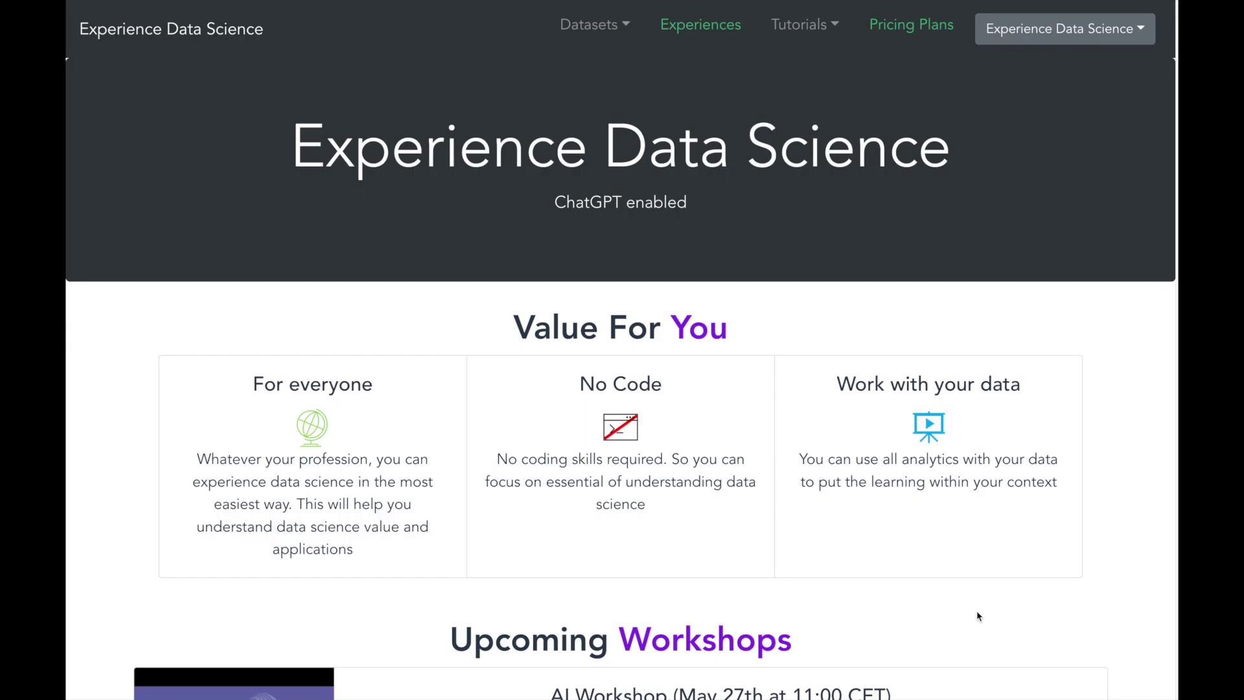
scroll(977, 612, down, 10)
scroll(976, 611, down, 8)
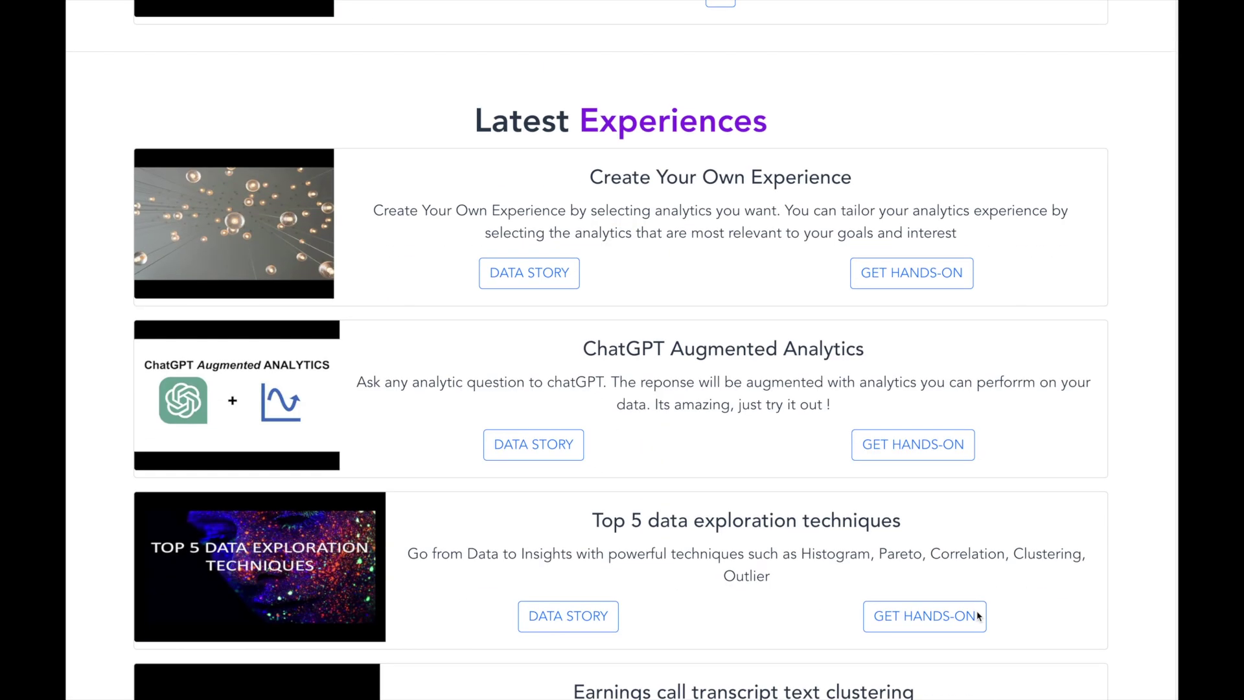
scroll(977, 611, down, 6)
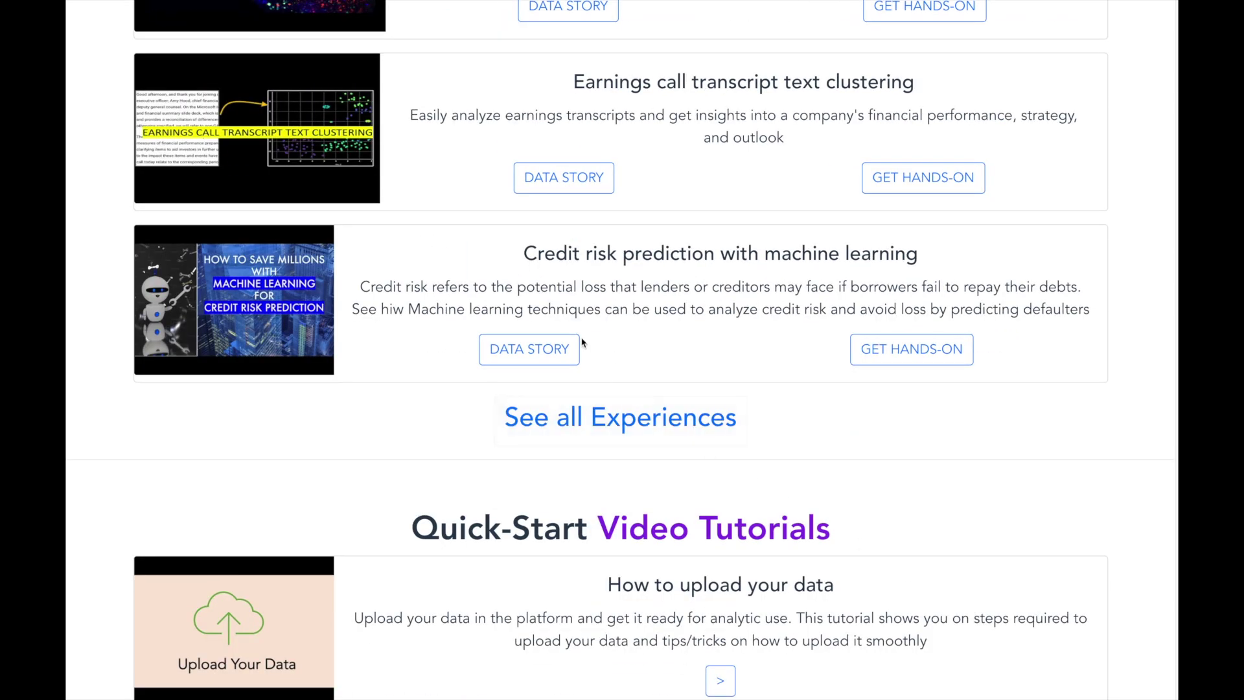
drag(529, 254, 847, 253)
Filter the experiences to Finance and start the hands-on Credit risk prediction experience
click(671, 423)
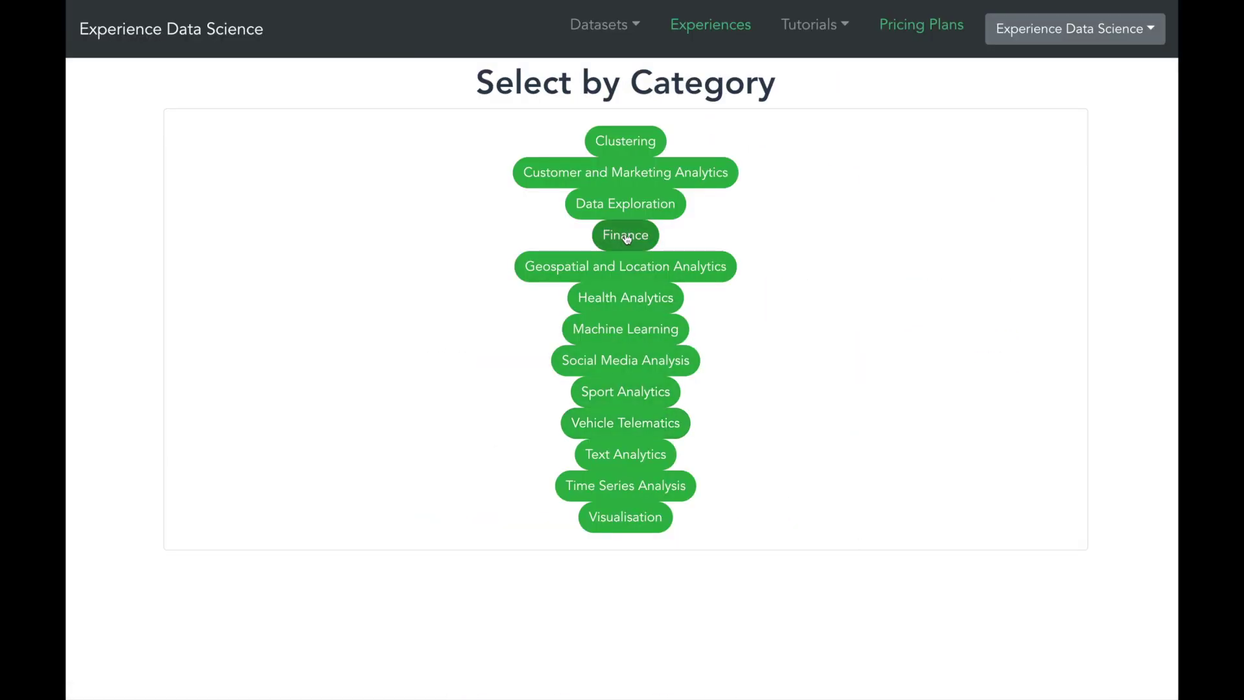
click(626, 237)
click(889, 358)
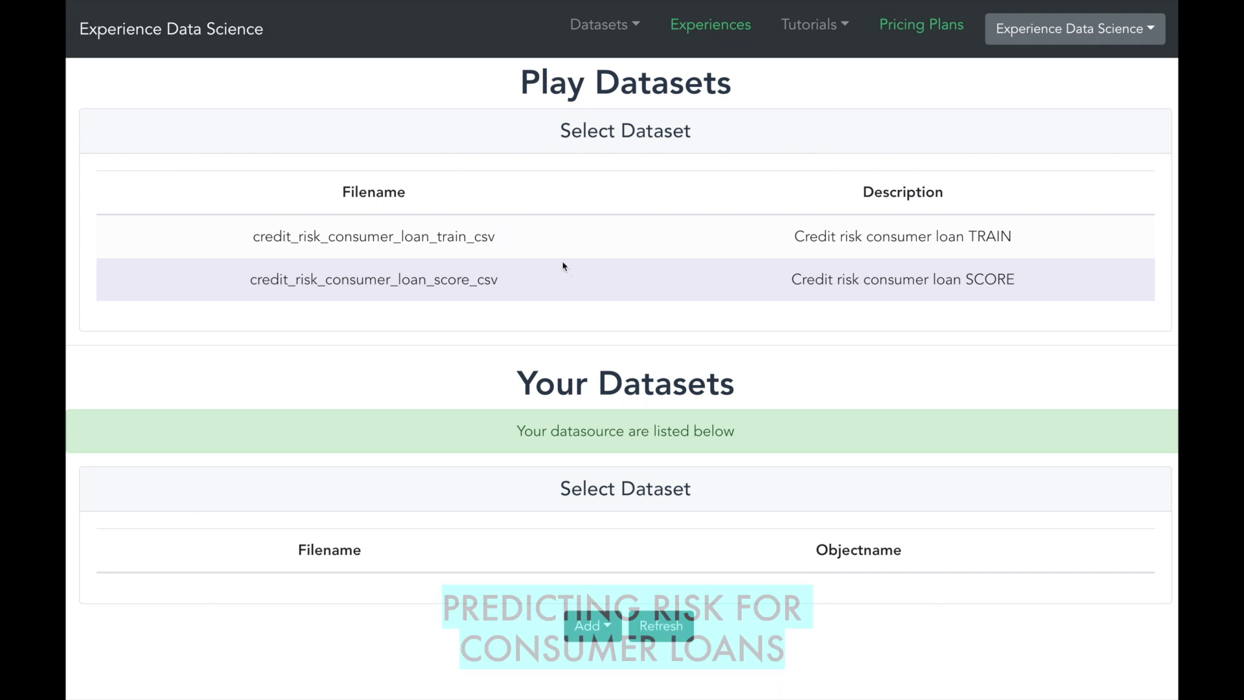
Copy the consumer loan training dataset to Your Data, then select the score dataset
click(556, 244)
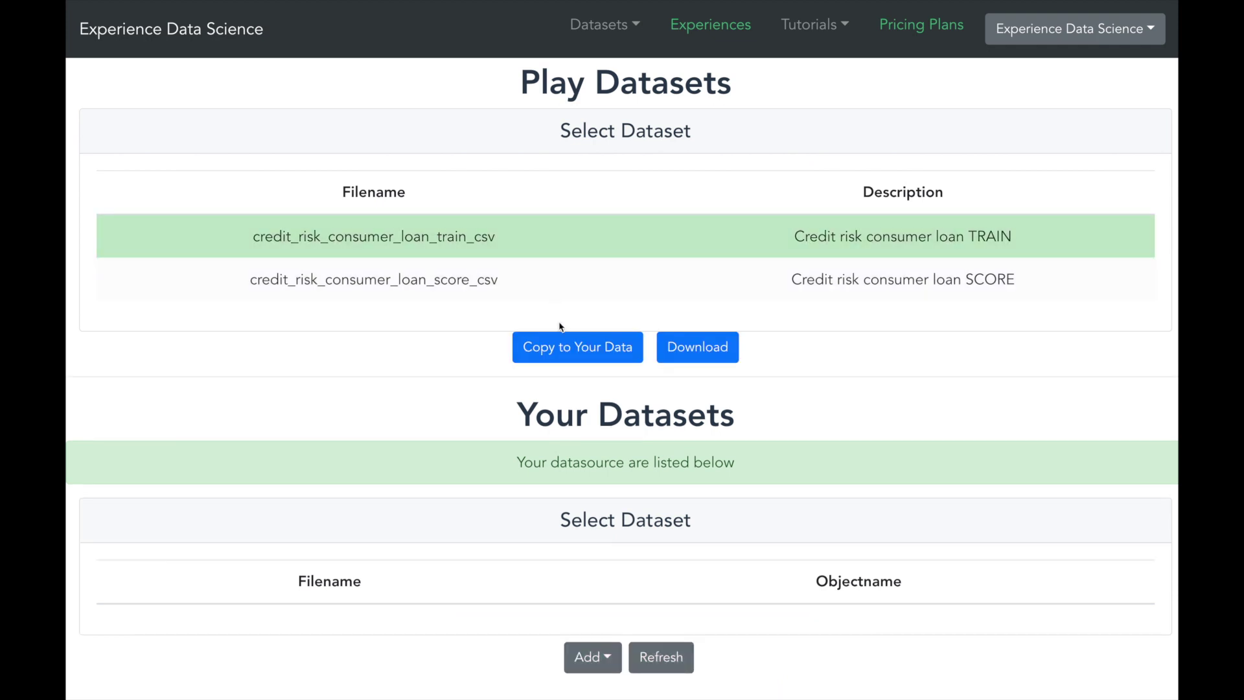
click(564, 345)
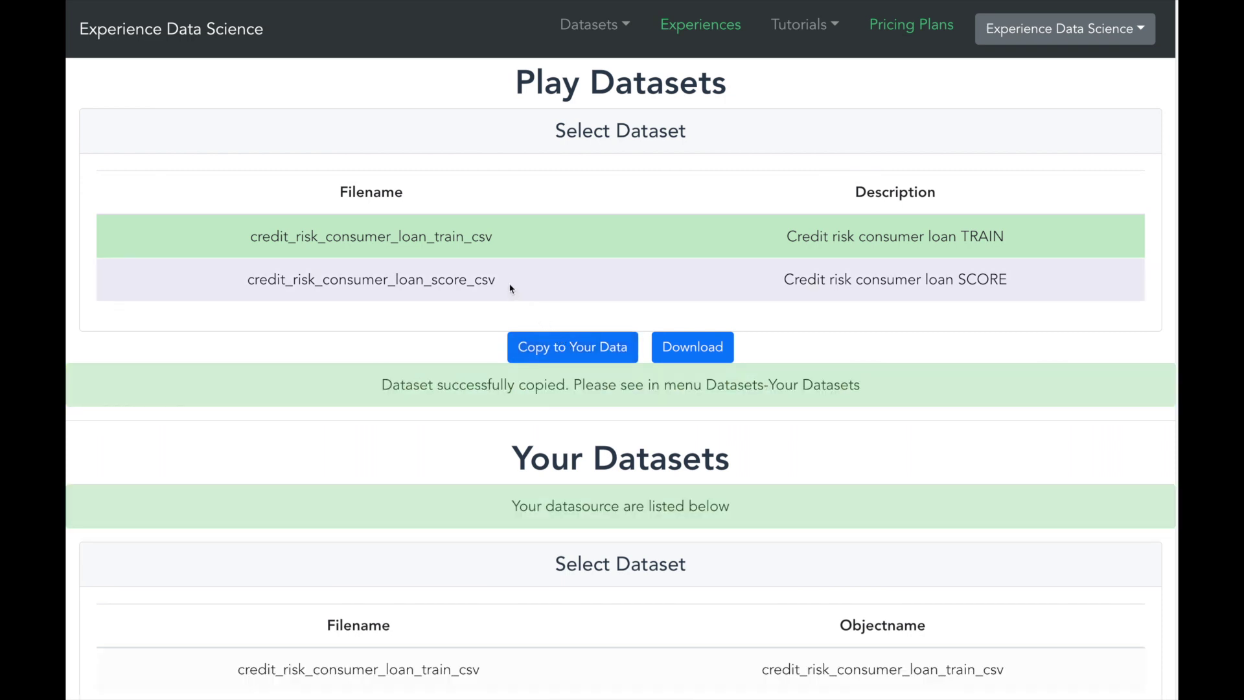
click(507, 280)
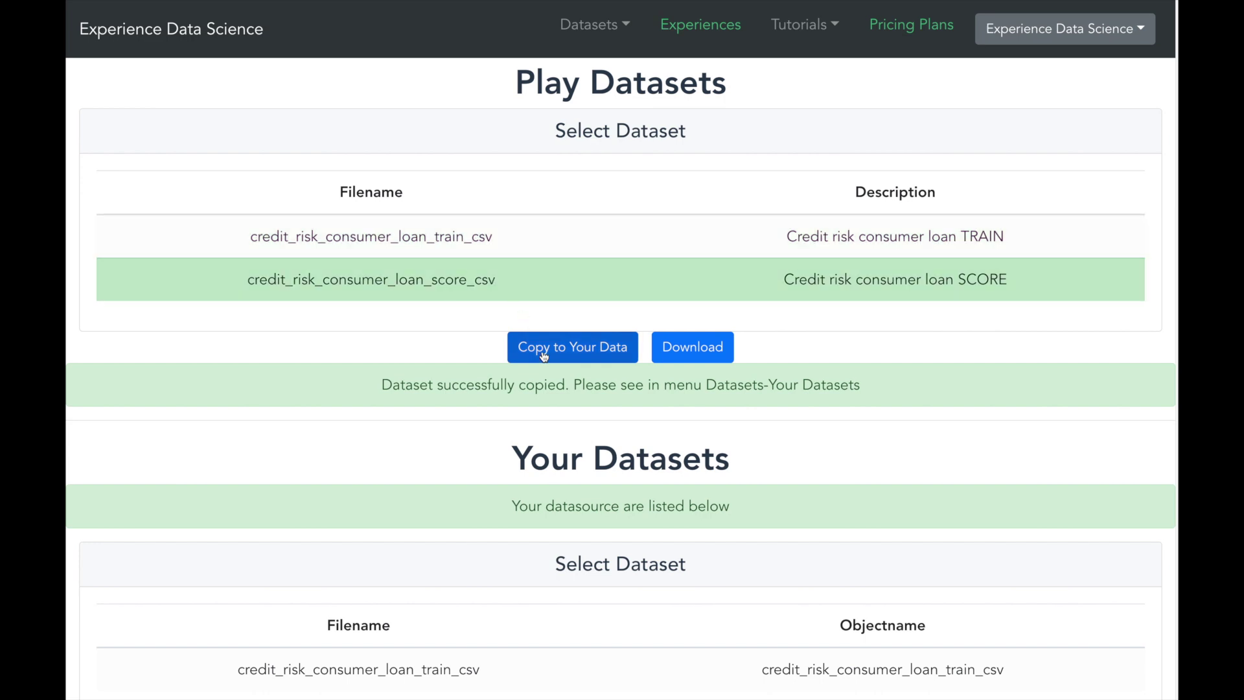
scroll(522, 583, down, 2)
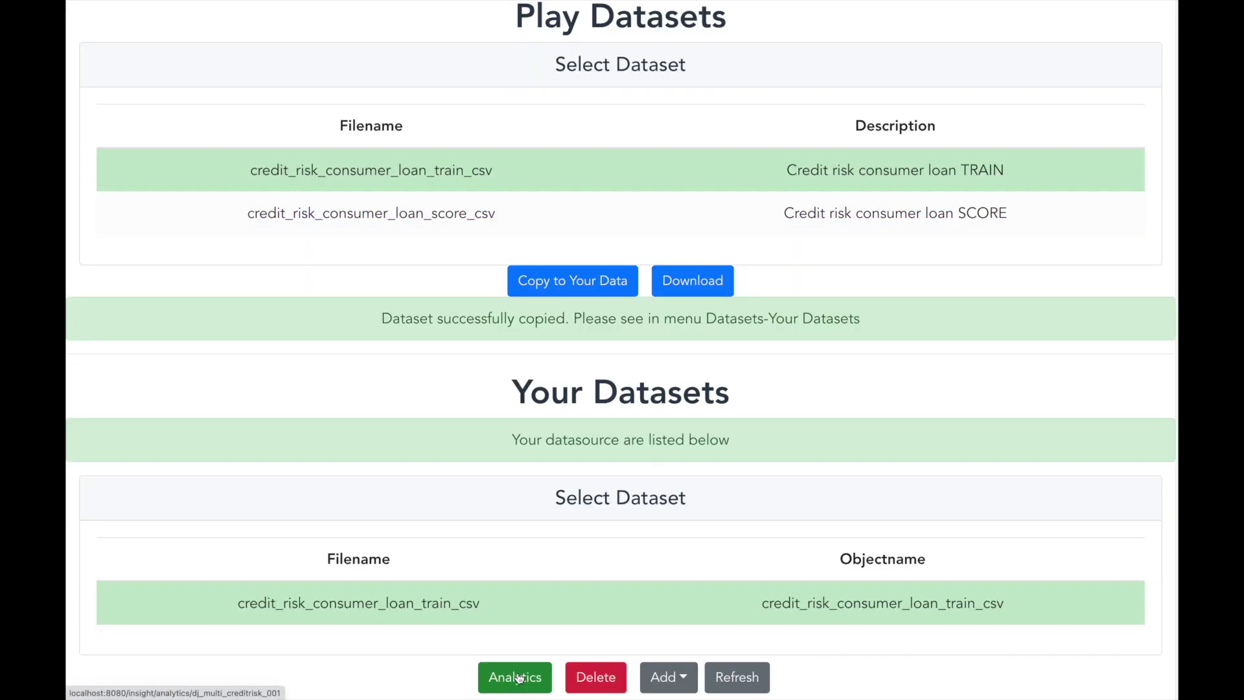
Run Data display on credit_risk_consumer_loan_train_csv for 10 records and scroll across all columns
click(519, 677)
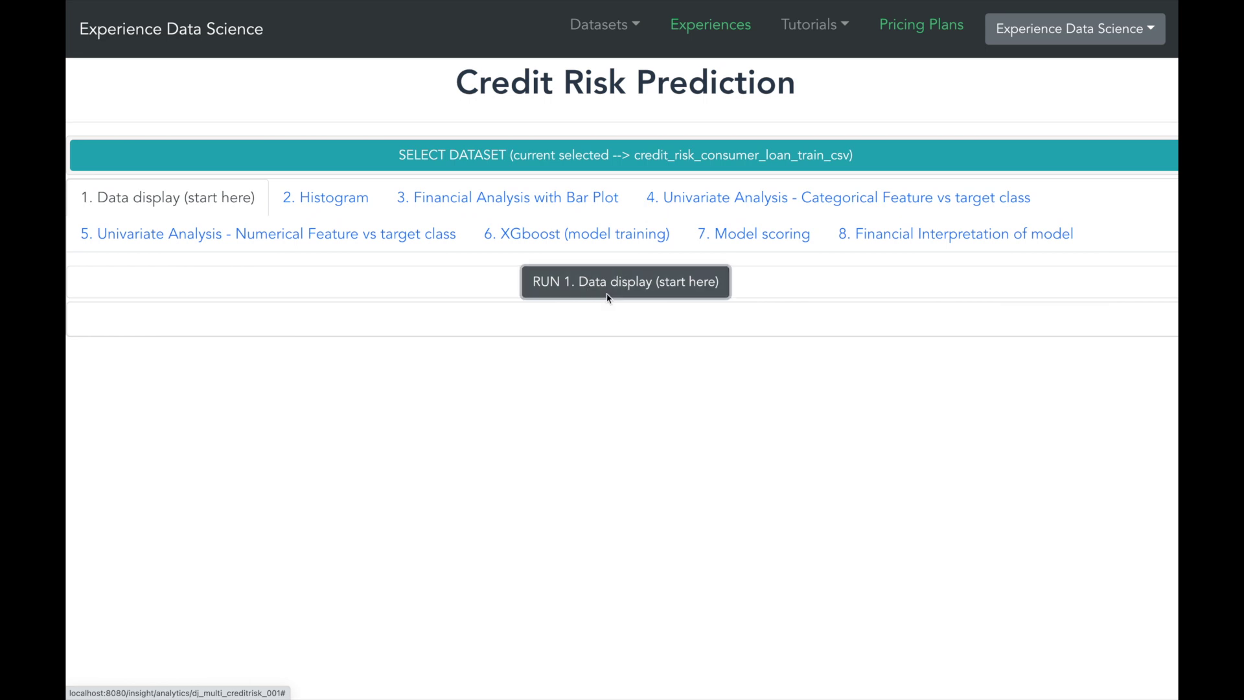
click(609, 291)
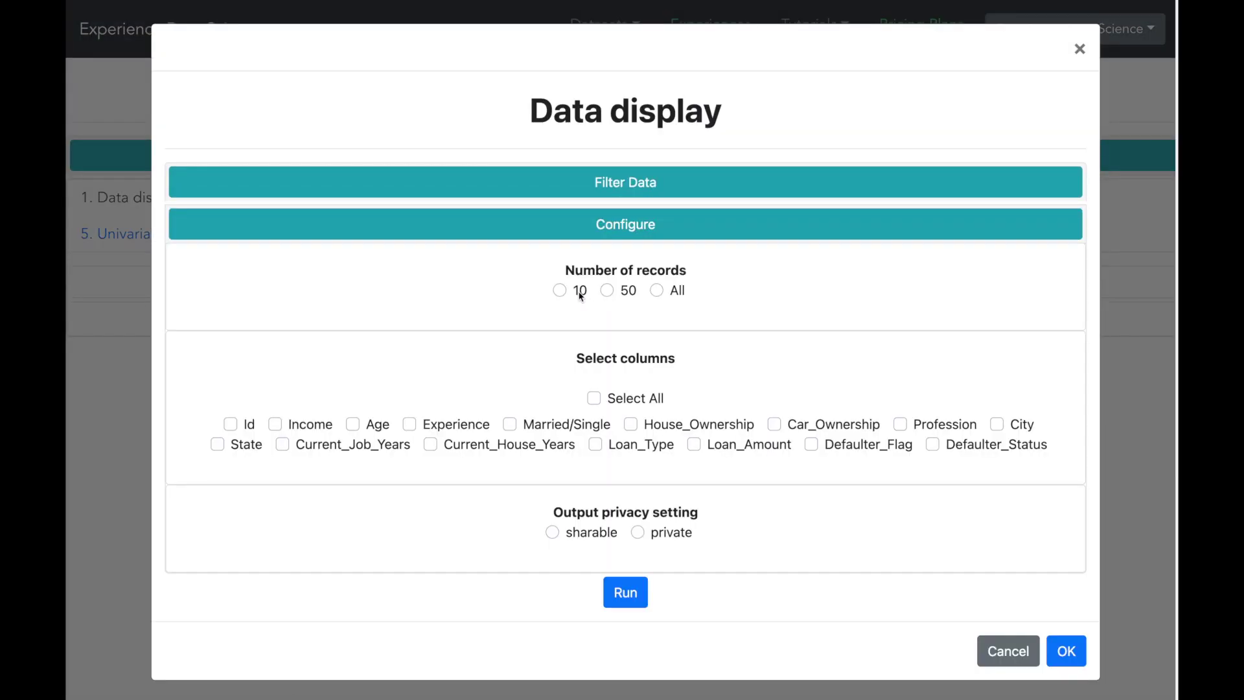
click(561, 291)
click(625, 592)
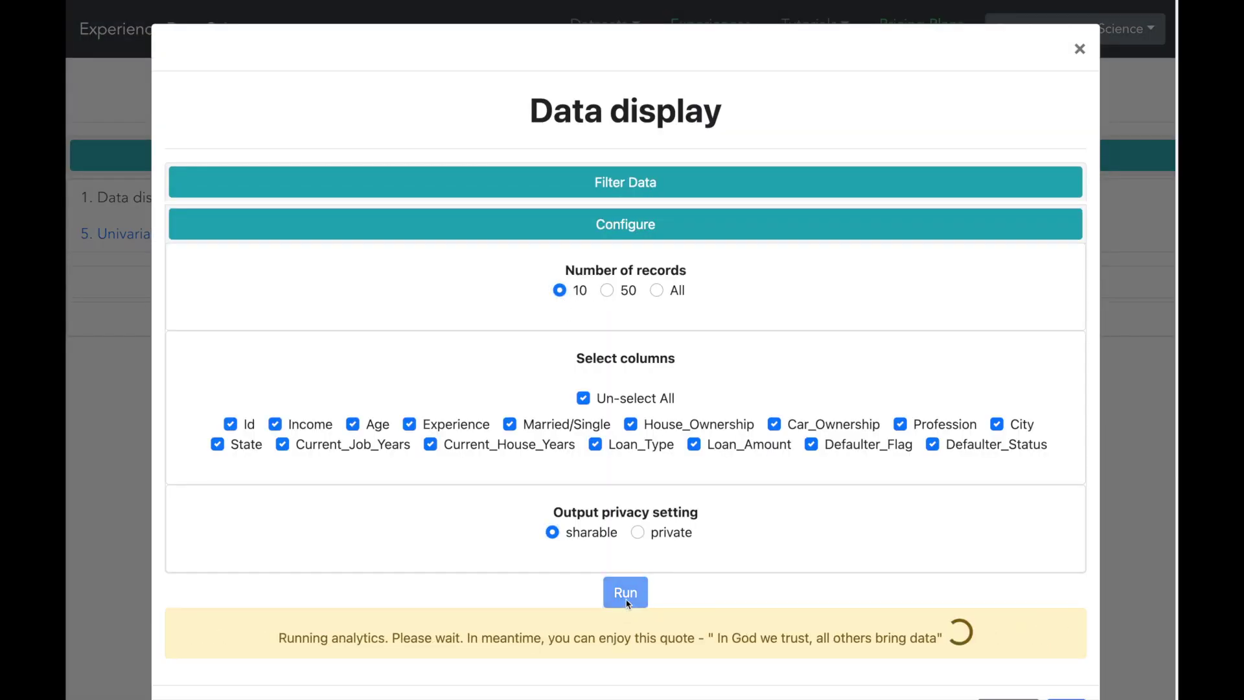
scroll(1056, 561, down, 3)
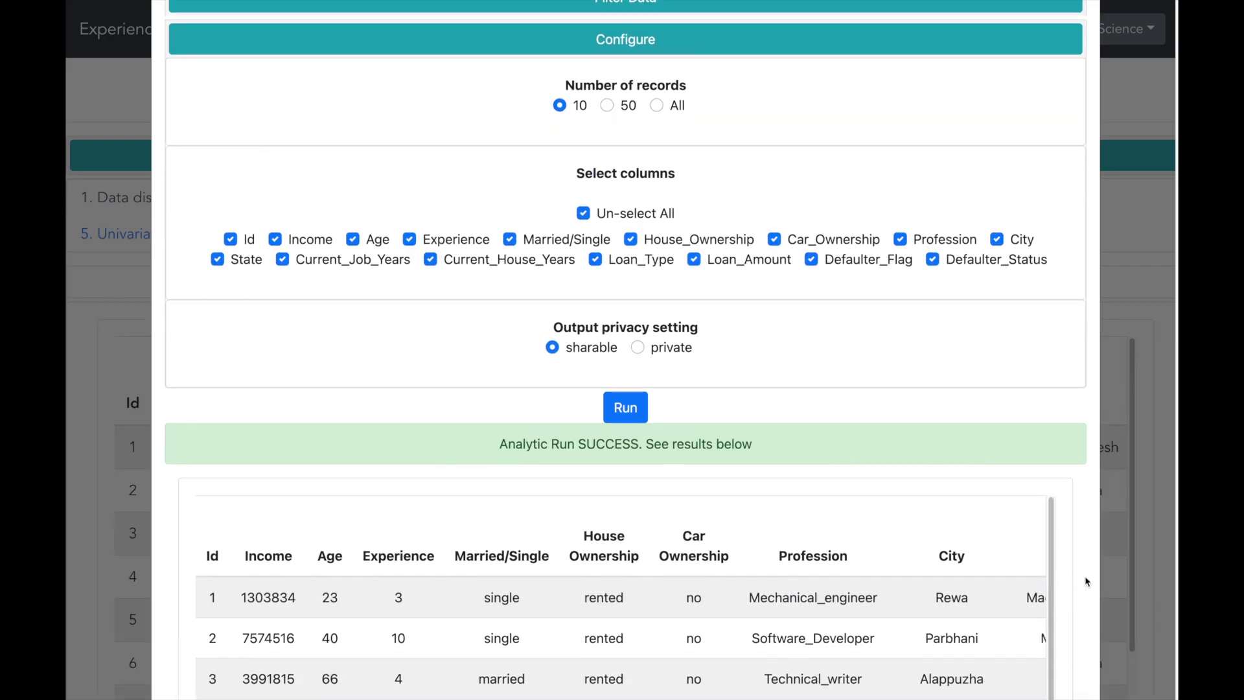
scroll(69, 574, down, 2)
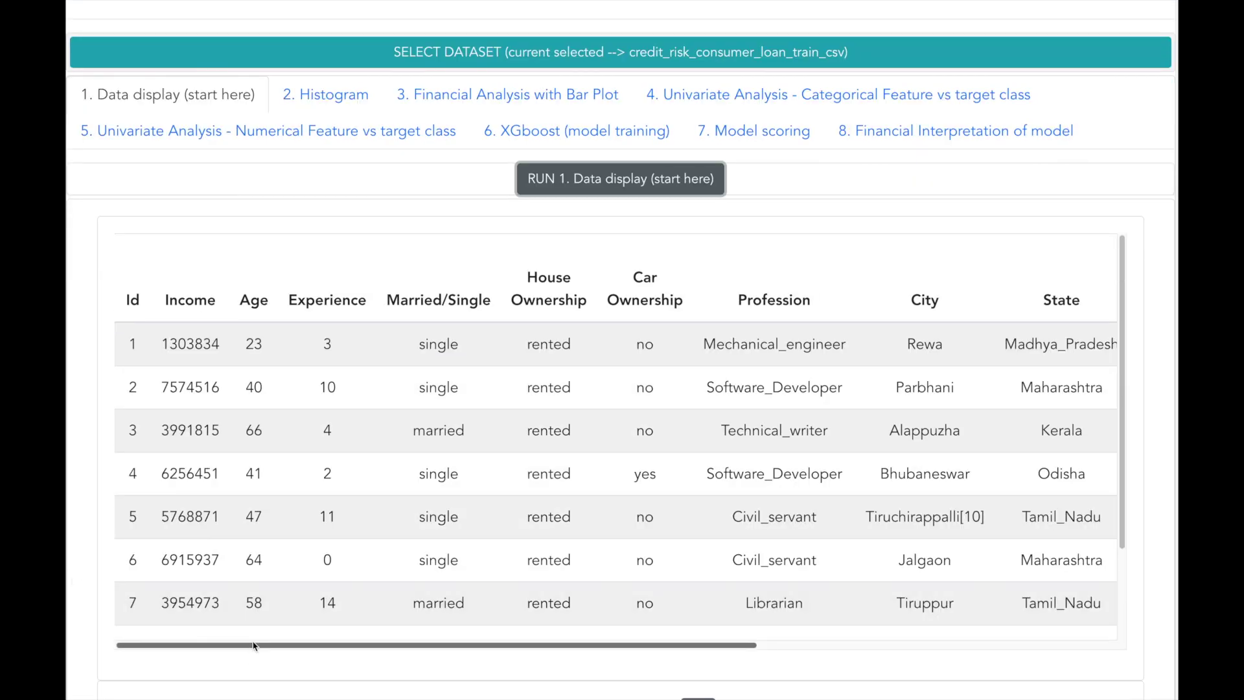
drag(253, 644, 642, 657)
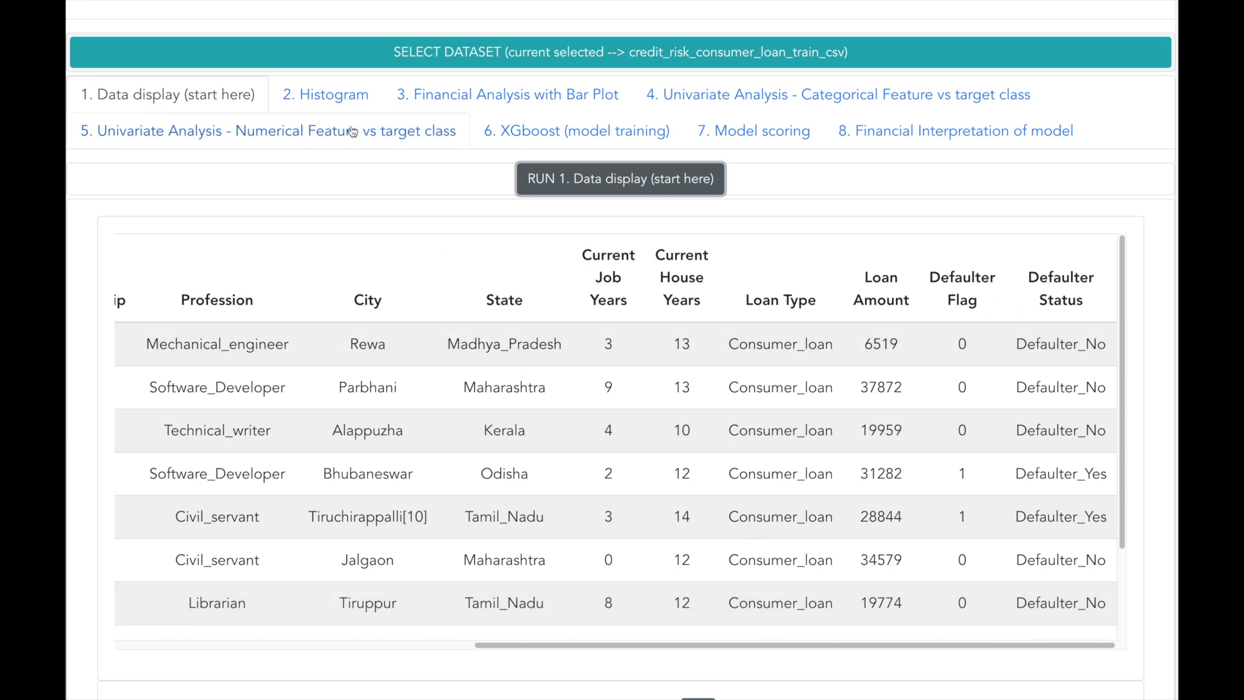
Run the Defaulter_Flag histogram: about 221,004 non-defaulters versus roughly 31,000 defaulters
click(331, 96)
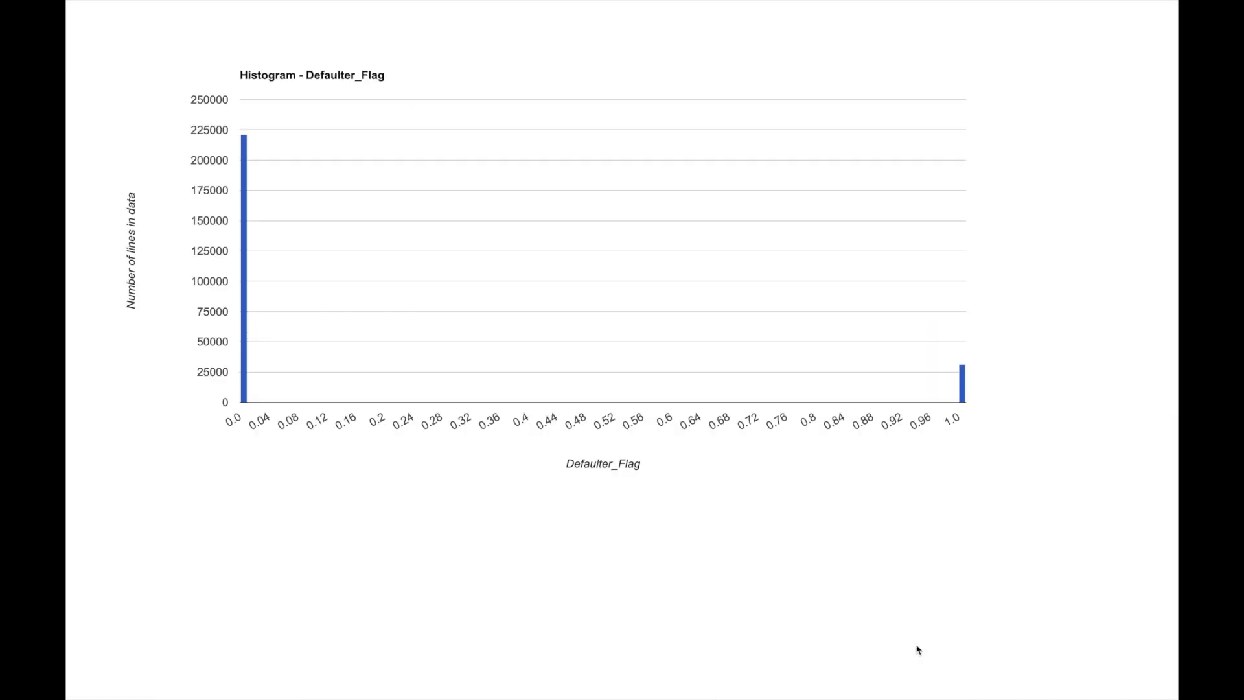
mouse_move(246, 379)
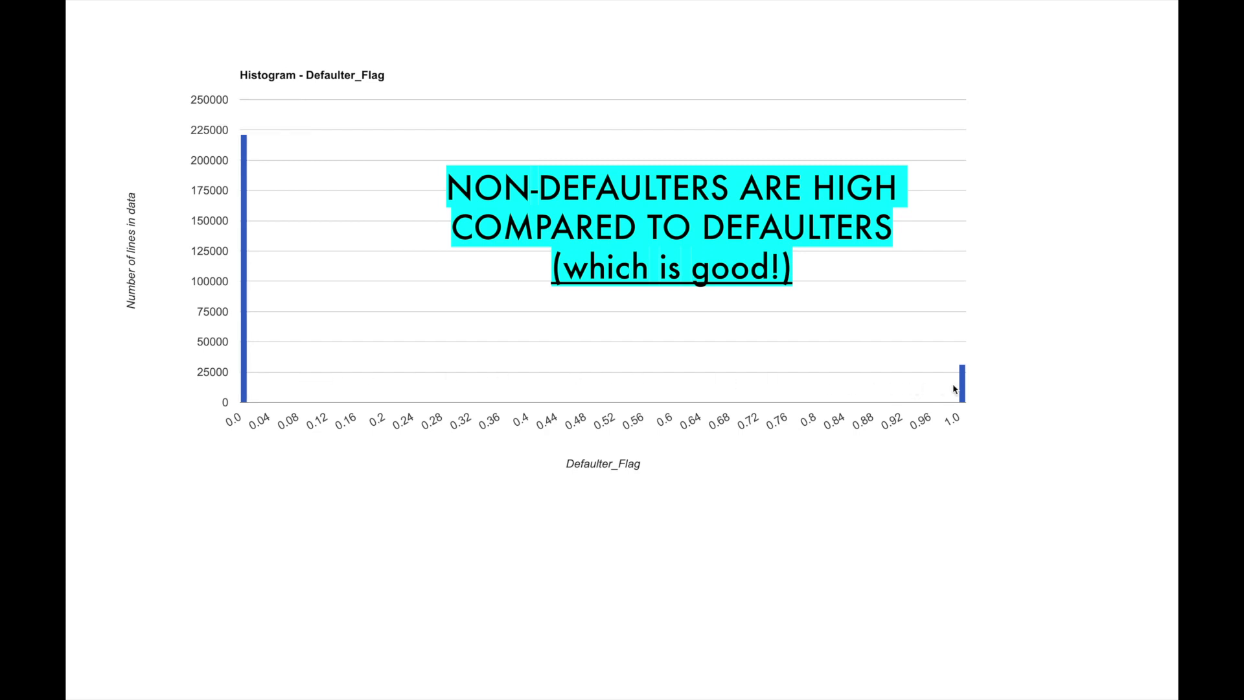
mouse_move(962, 391)
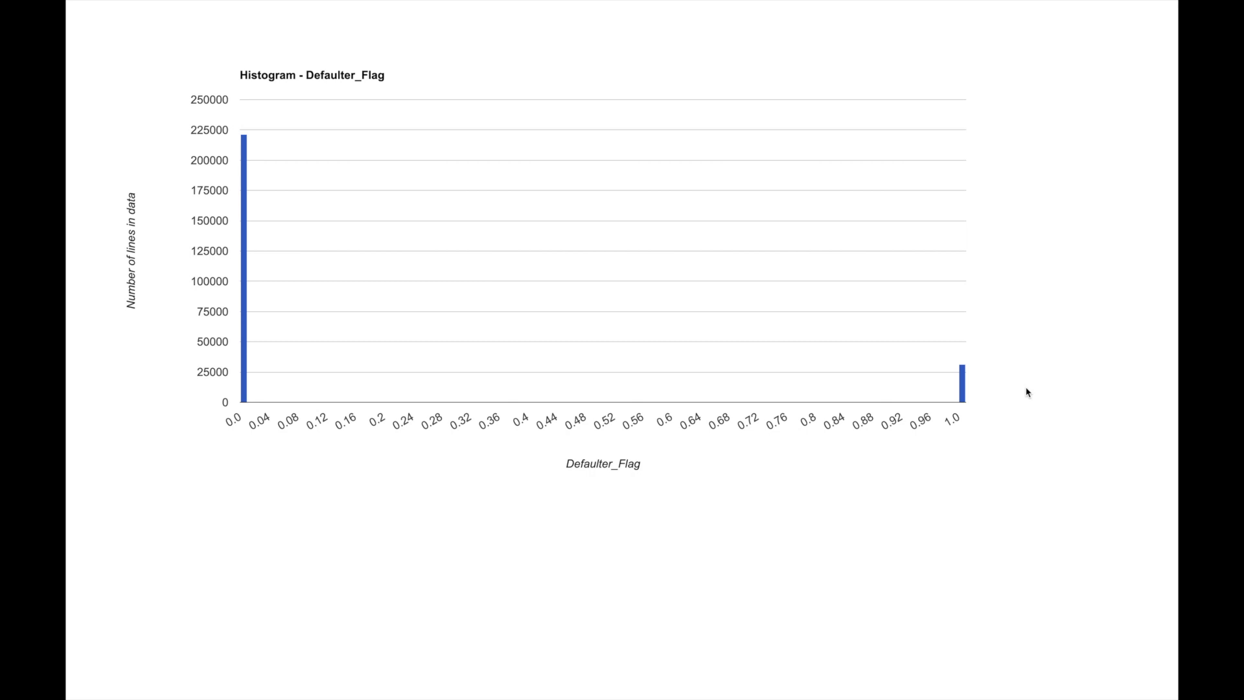
Plot summed Loan_Amount by Defaulter_Status as an unscaled, sharable bar chart (defaulters 770,755,538)
click(524, 200)
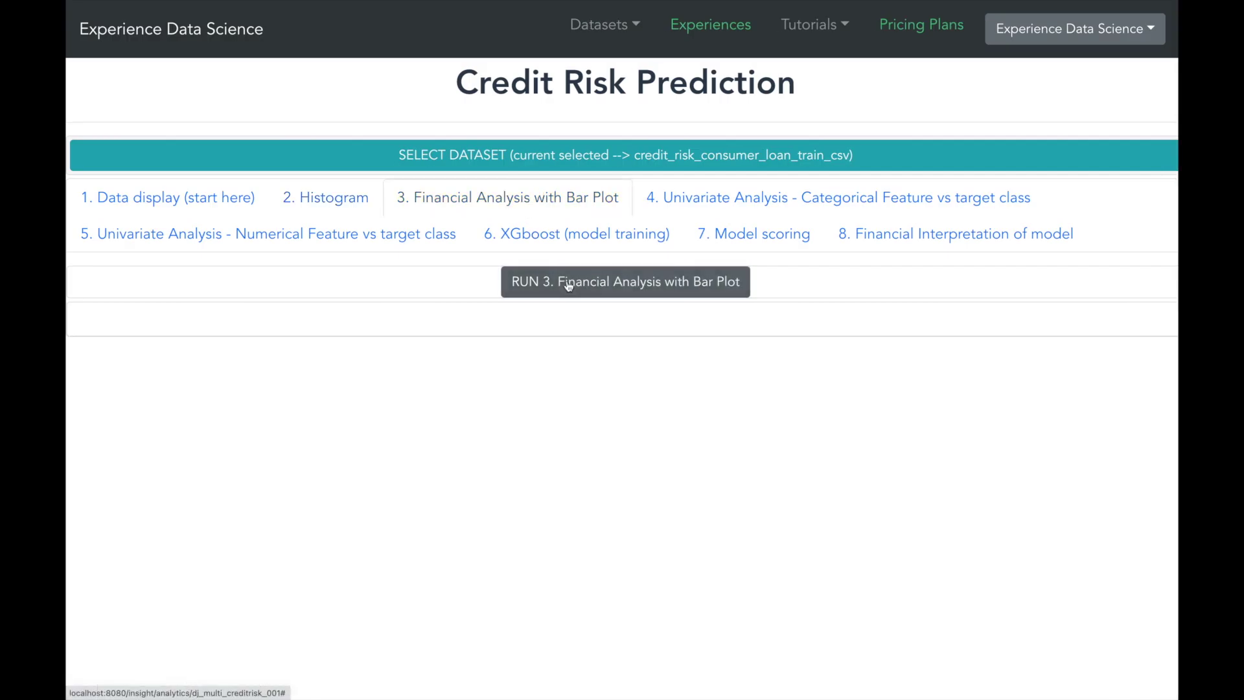
click(570, 285)
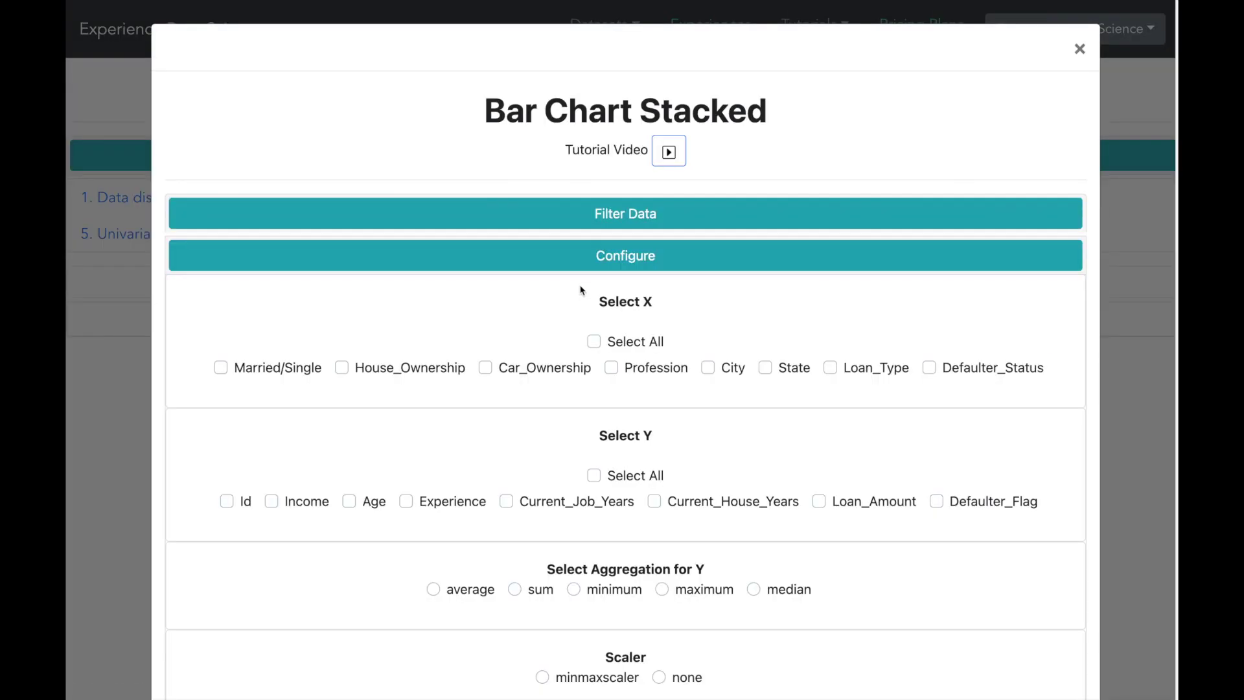
click(929, 368)
click(818, 502)
click(515, 589)
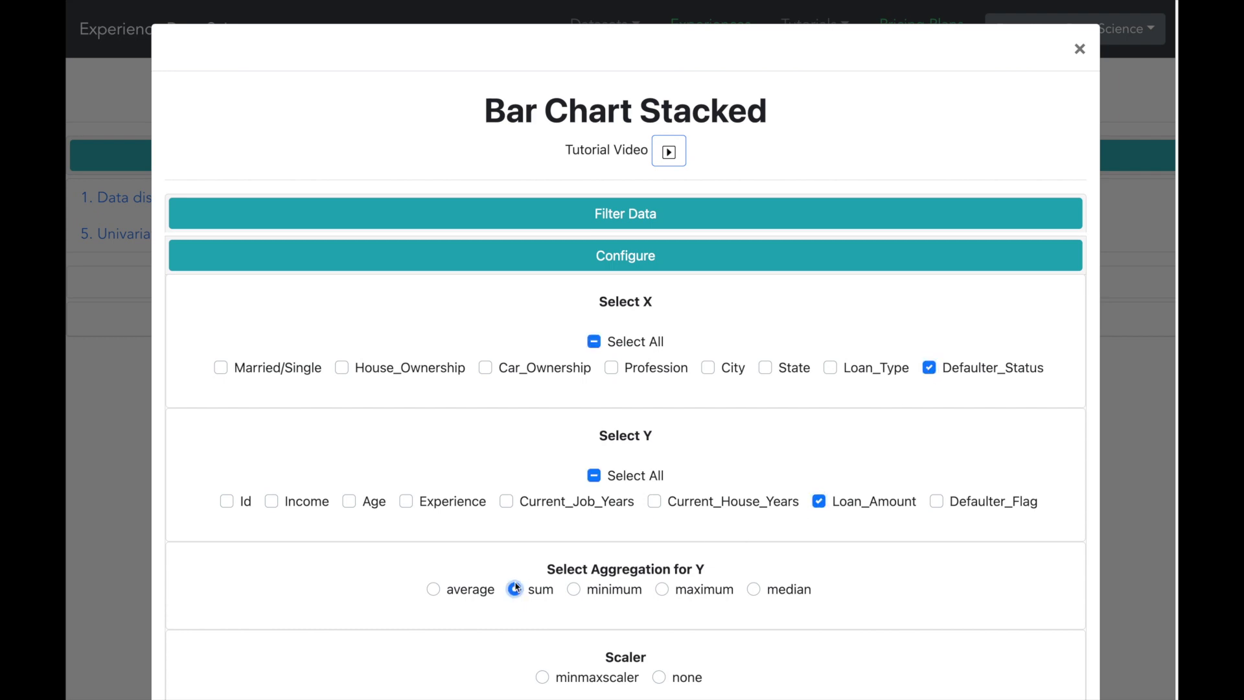
scroll(516, 589, down, 2)
click(657, 607)
scroll(648, 584, down, 4)
click(552, 528)
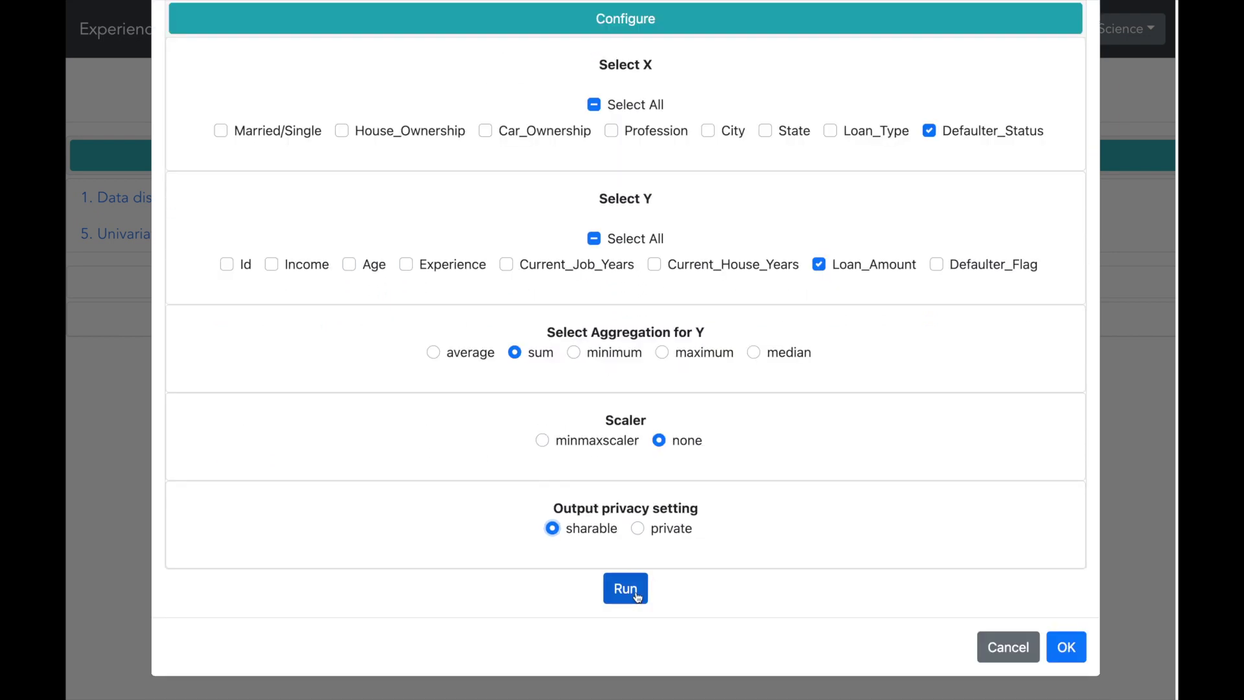
click(637, 596)
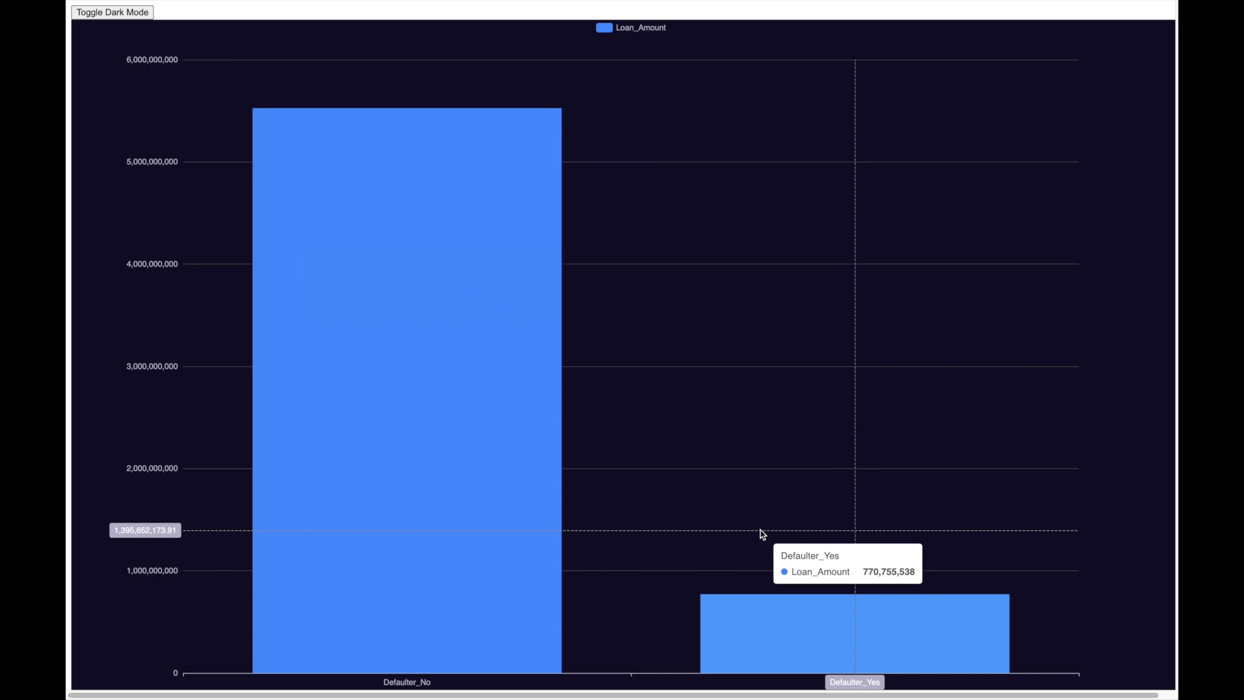
key(Escape)
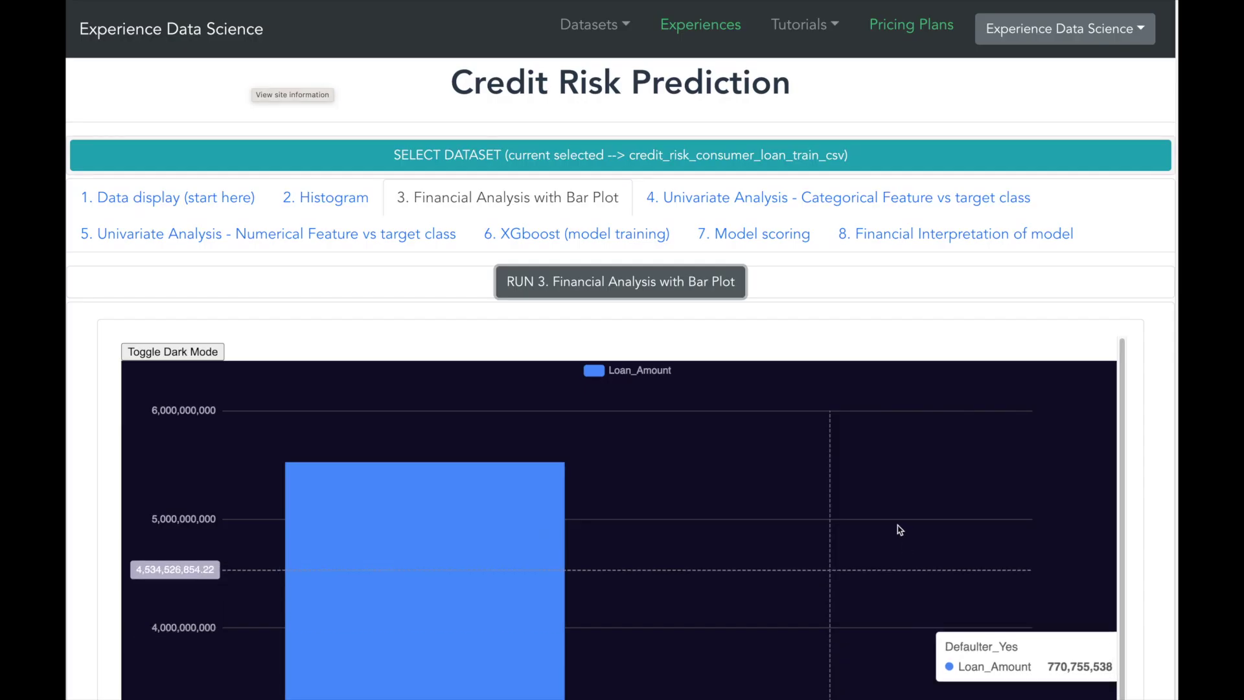
click(796, 200)
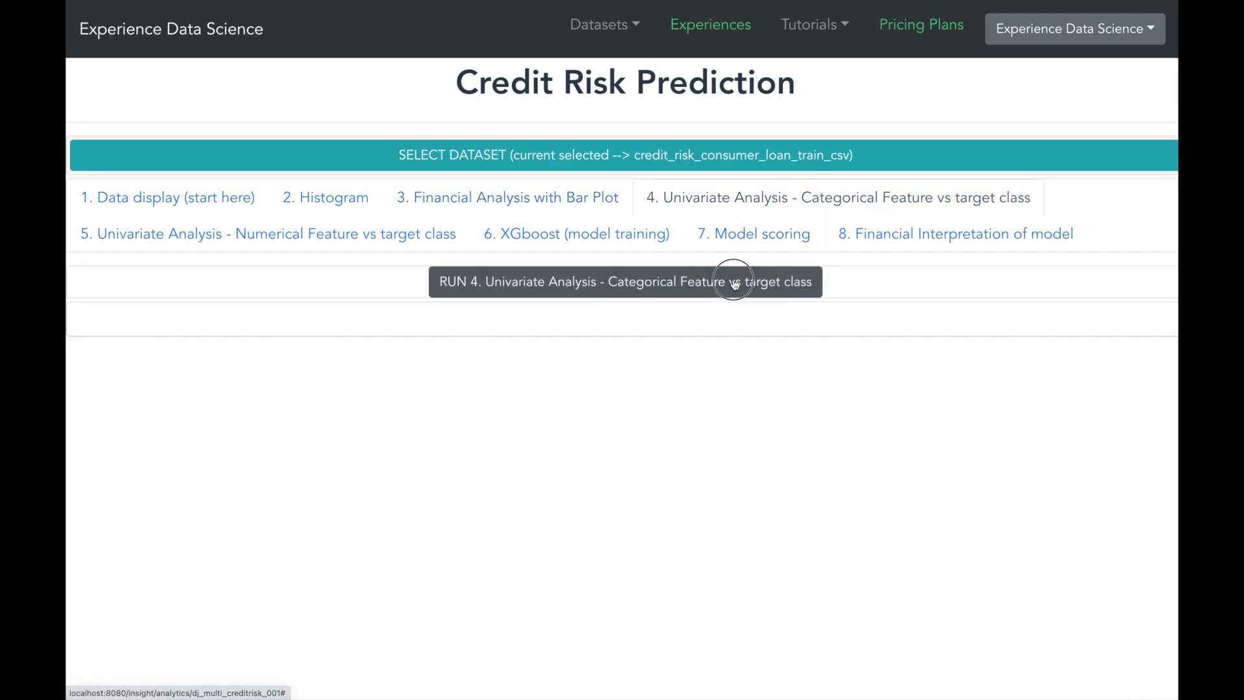
Analyse all categorical columns except Defaulter_Status against the Defaulter_Status target, with sharable output
click(735, 282)
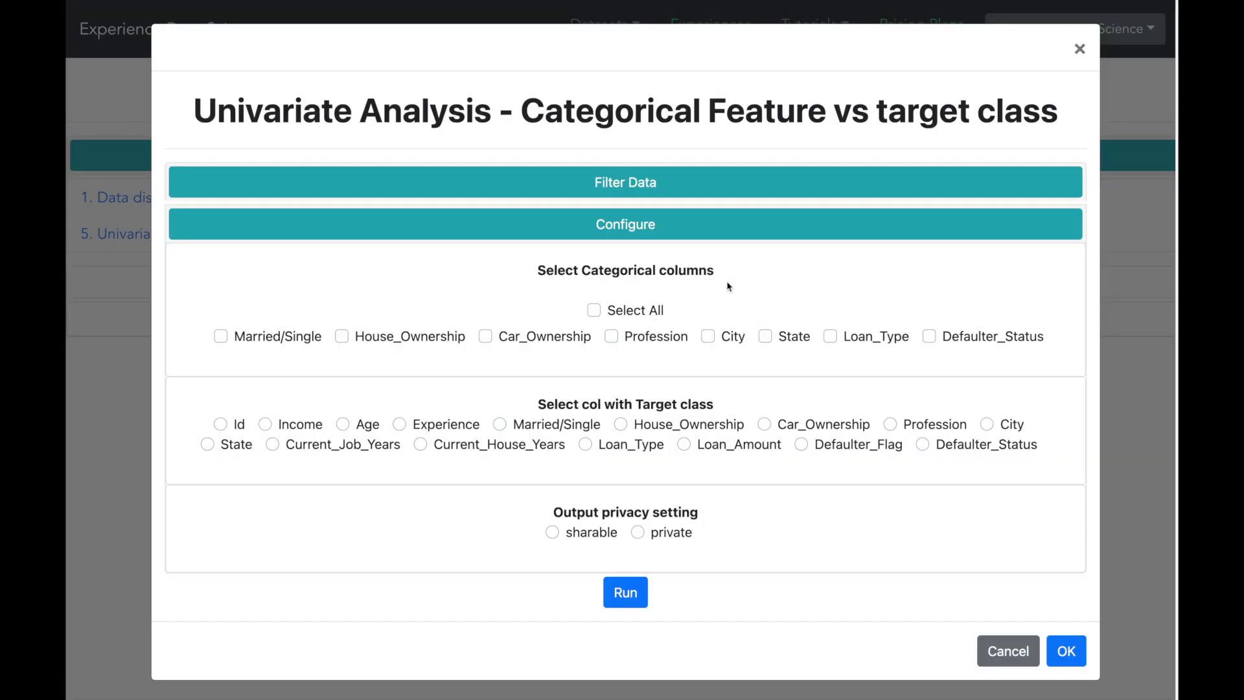
click(592, 312)
click(928, 337)
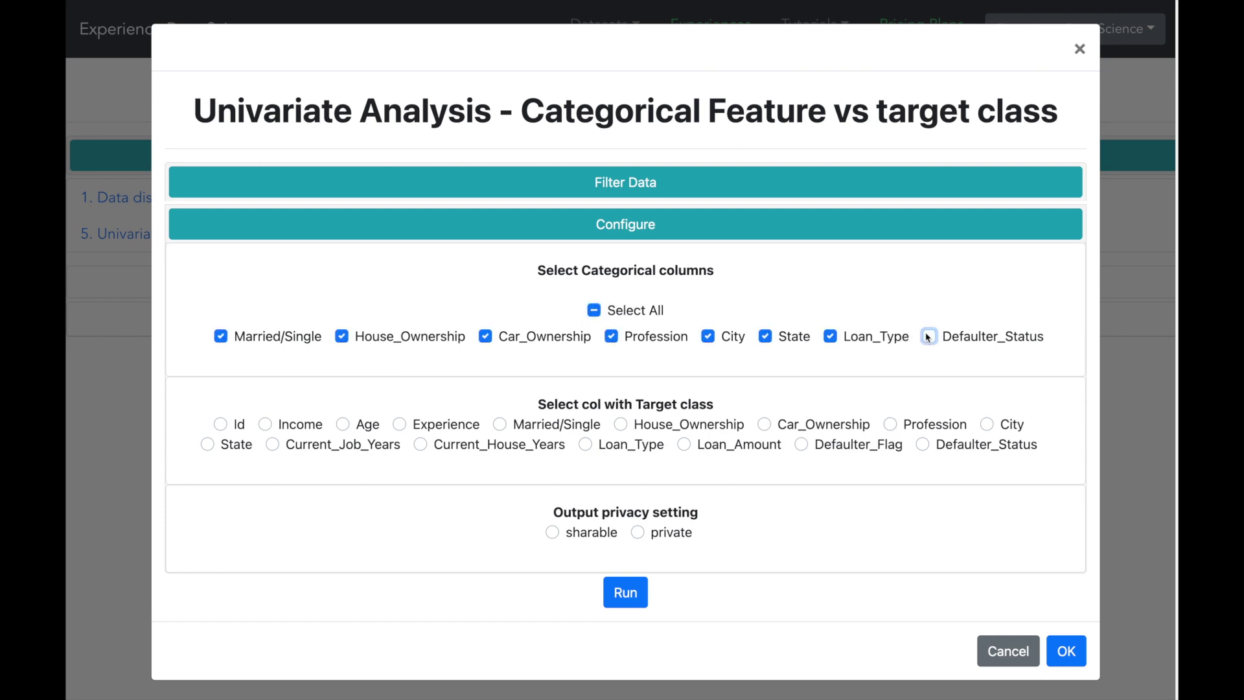
click(922, 446)
click(551, 533)
click(619, 607)
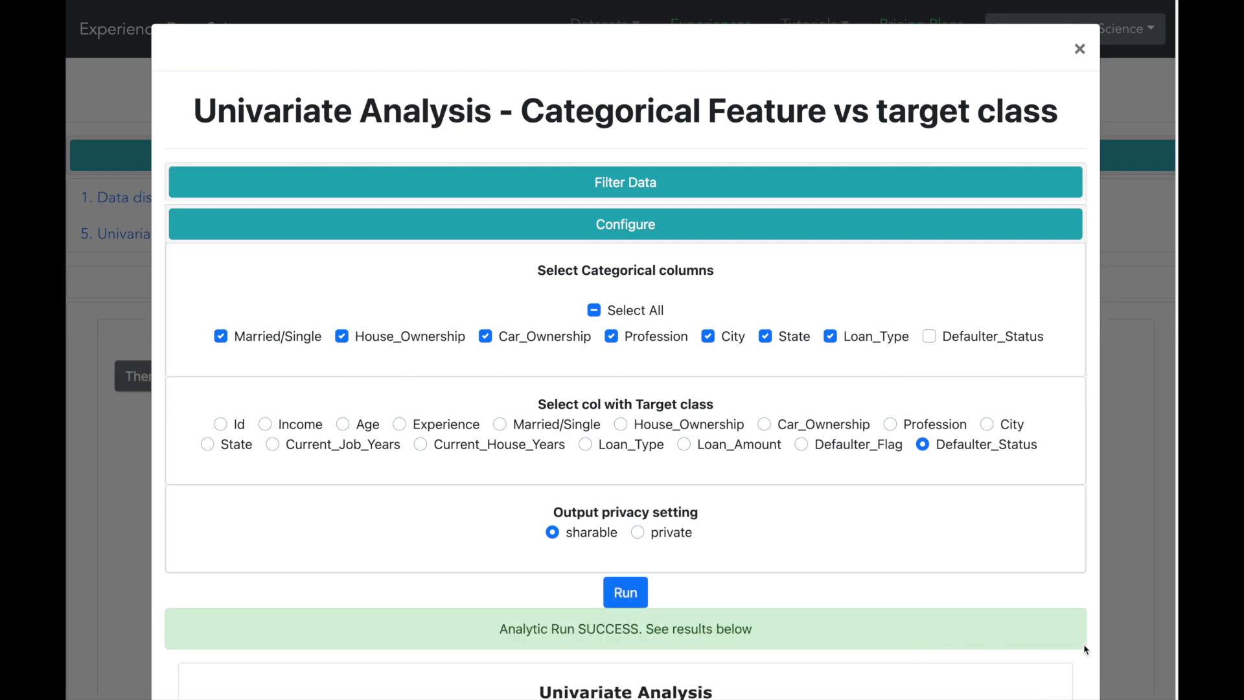
scroll(1083, 648, down, 12)
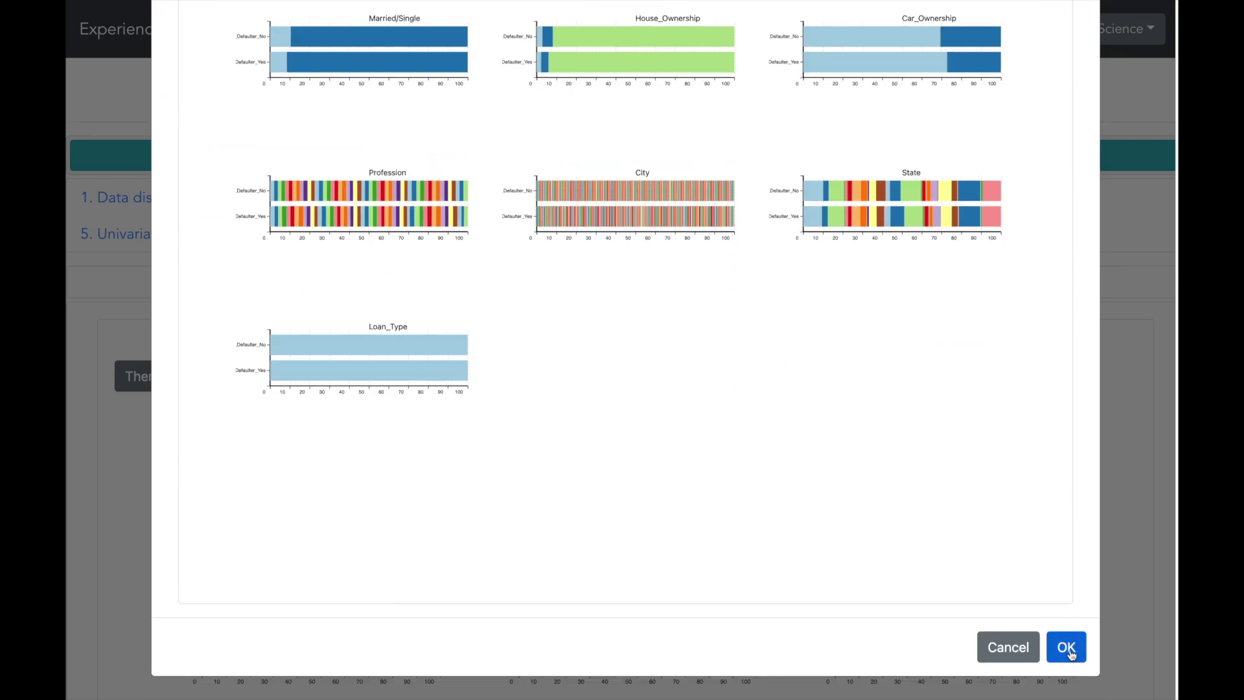
click(1067, 648)
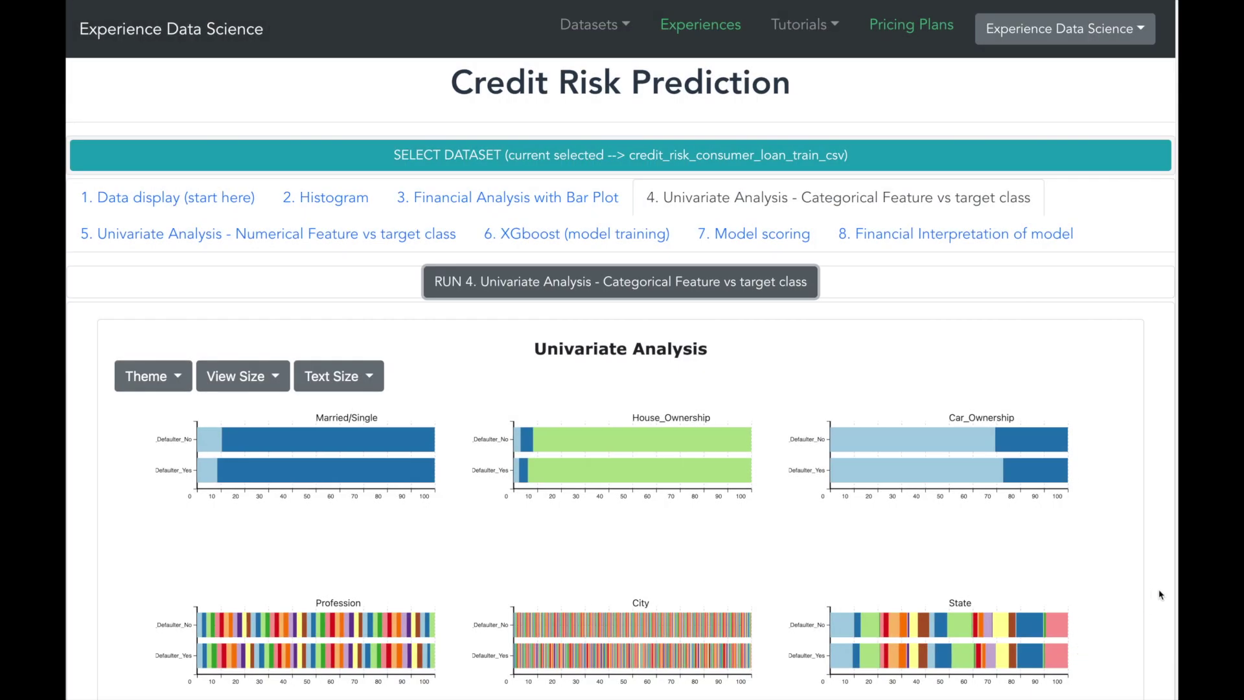
Review the categorical charts full screen, then open the Numerical Feature vs target class settings
scroll(1135, 604, down, 5)
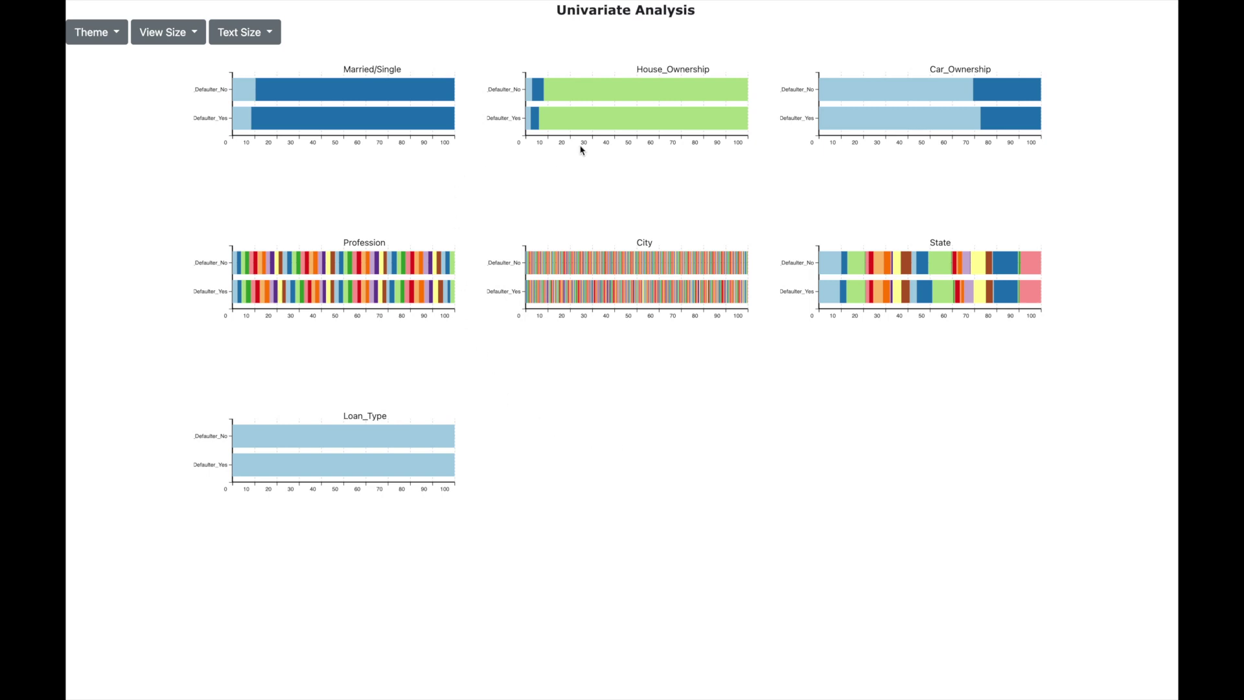
mouse_move(582, 88)
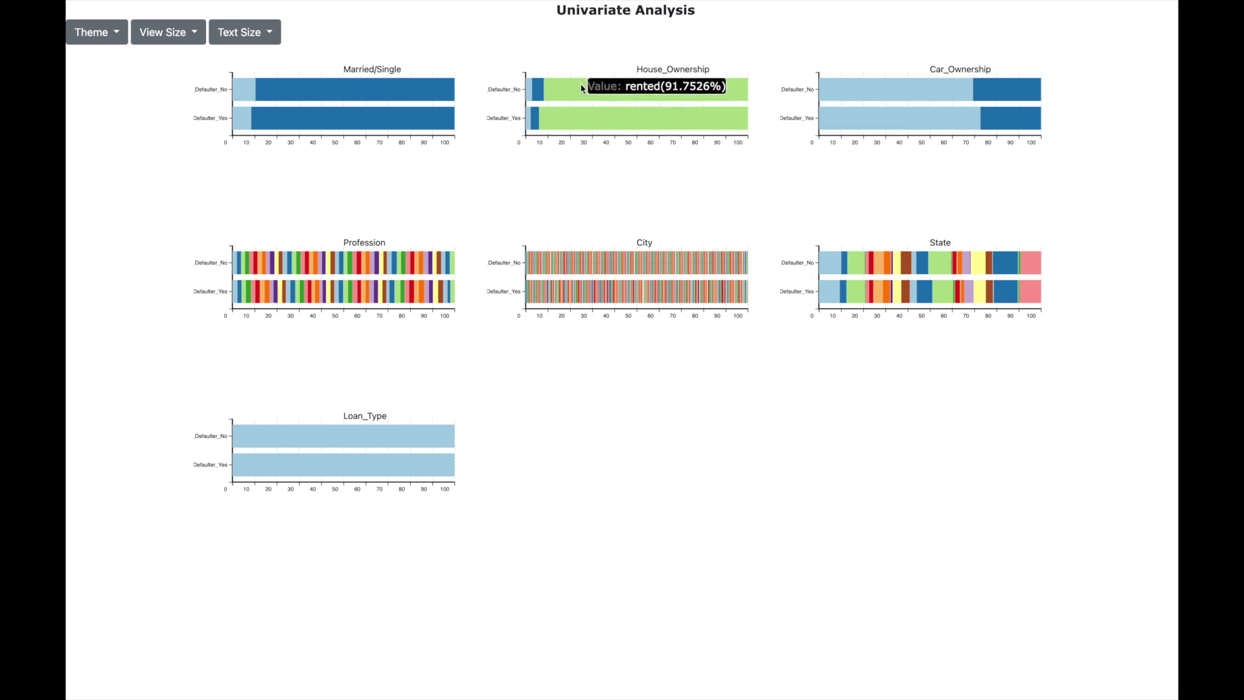
mouse_move(588, 127)
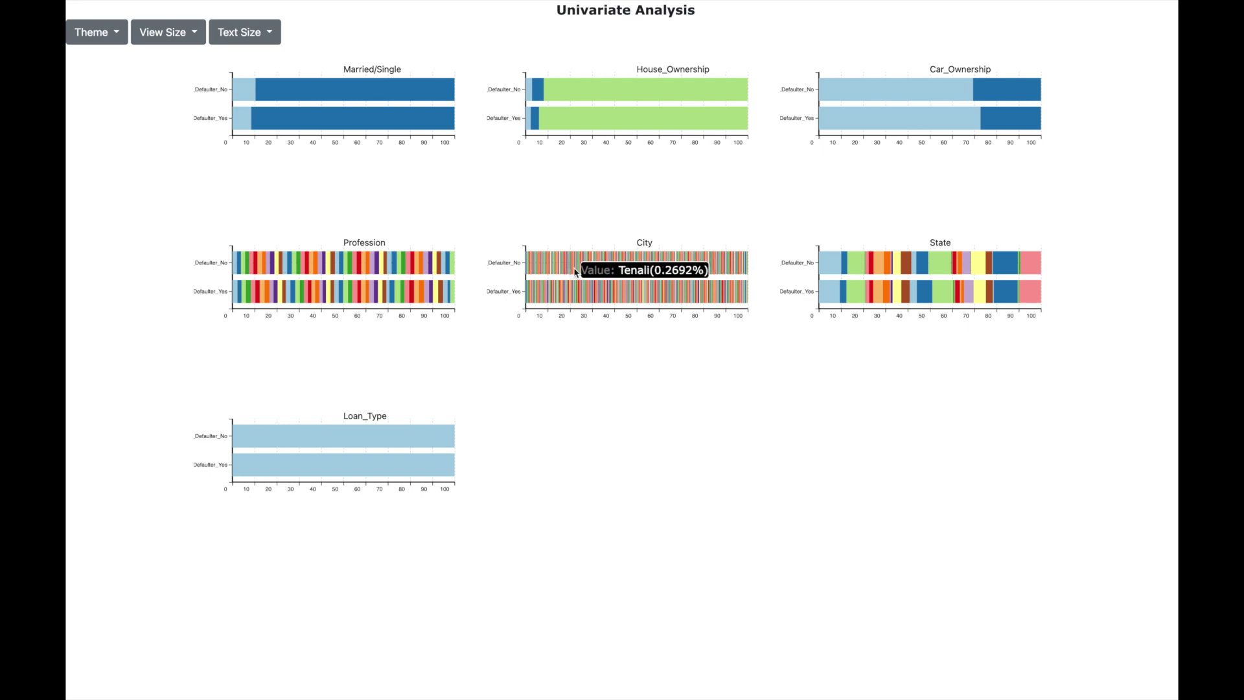
mouse_move(587, 271)
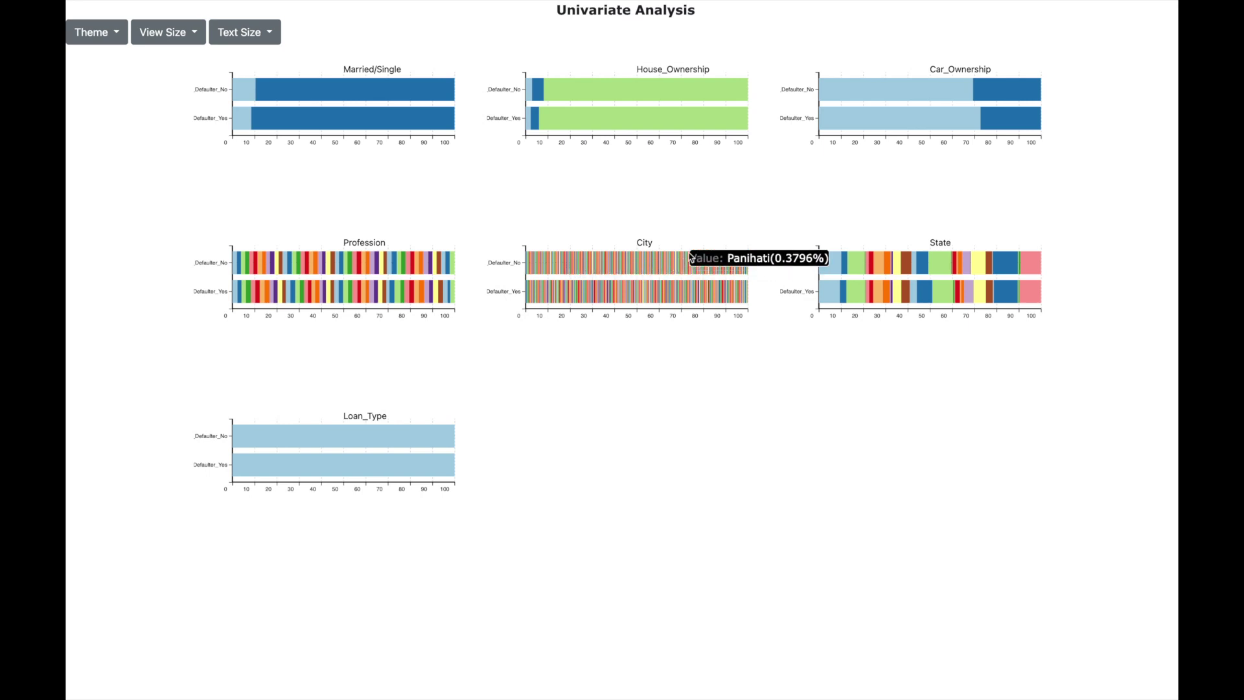
key(Escape)
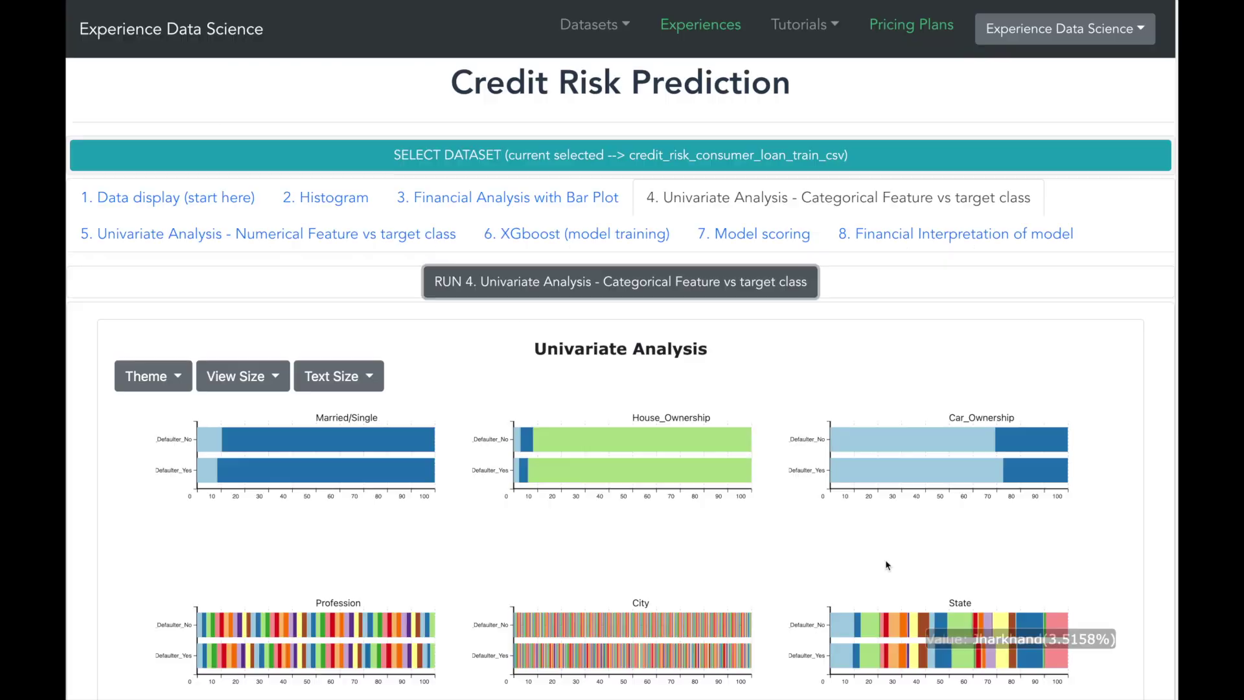
click(358, 235)
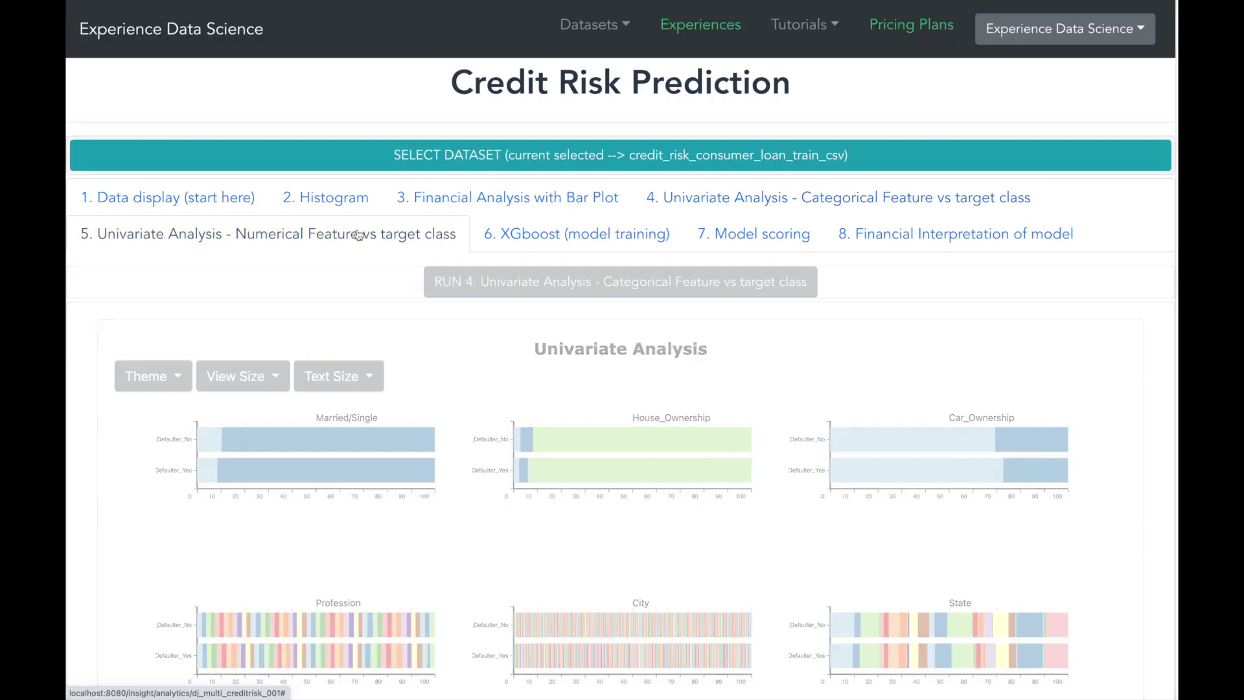
click(496, 283)
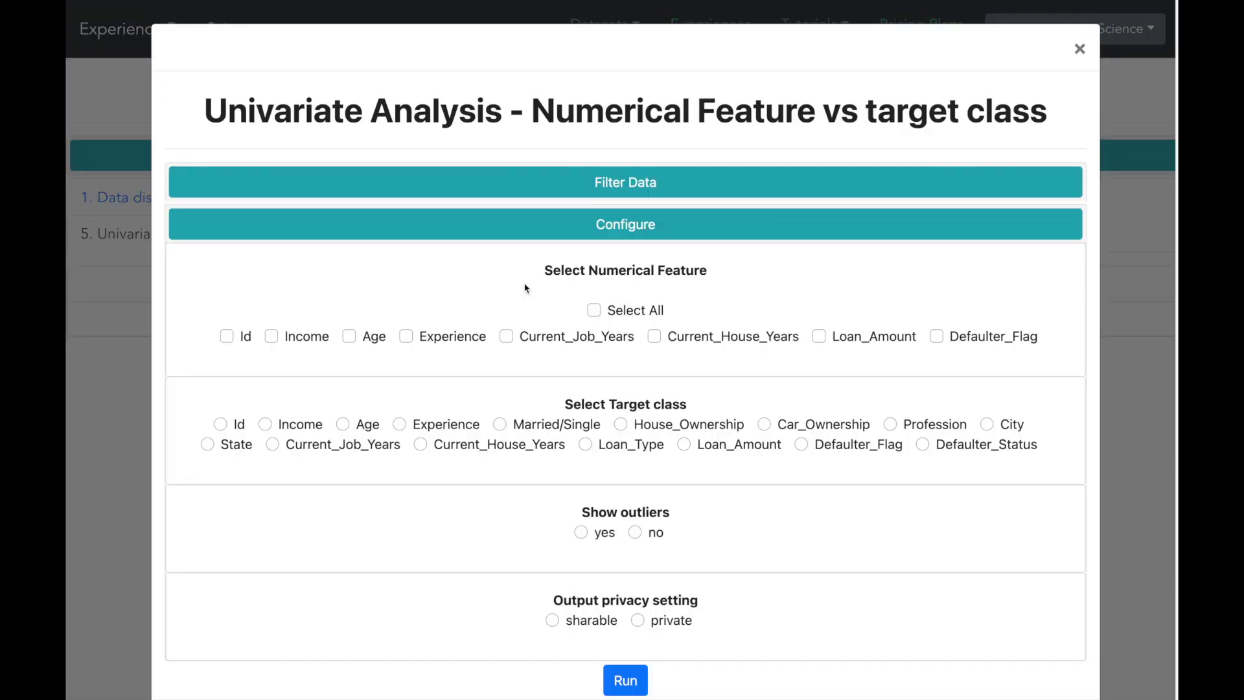
Analyse all numerical features except Id, Loan_Amount and Defaulter_Flag against Defaulter_Status, no outliers, sharable
click(594, 311)
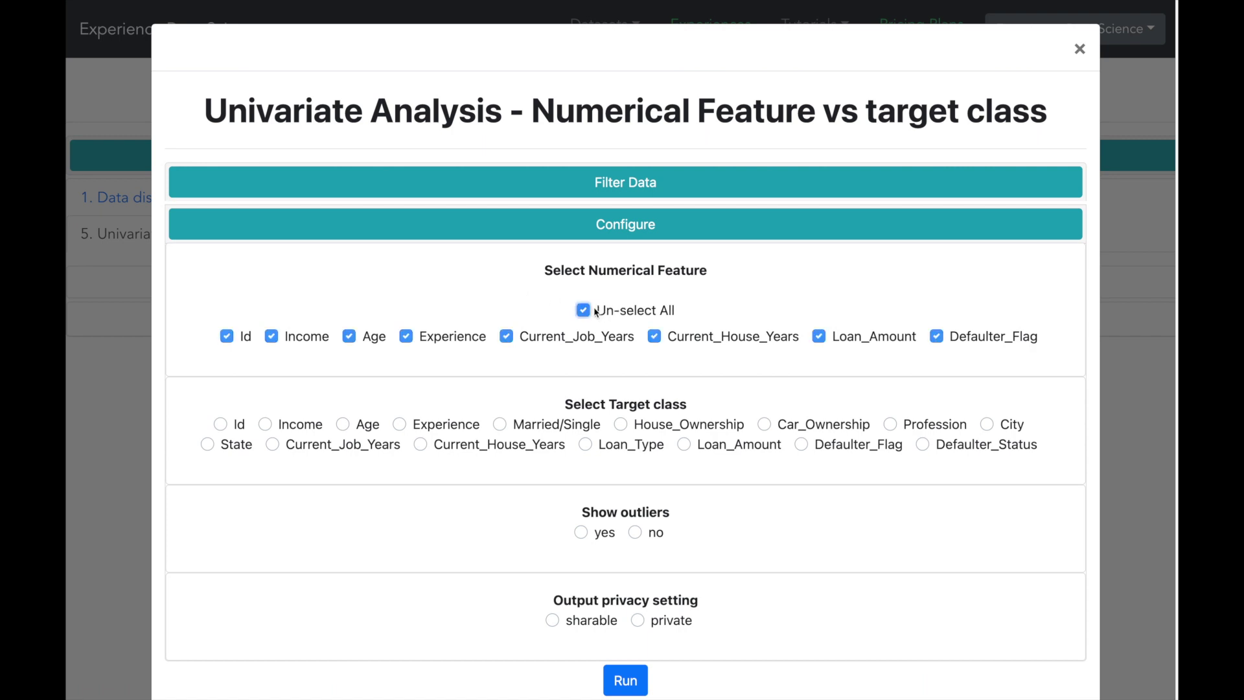
click(226, 337)
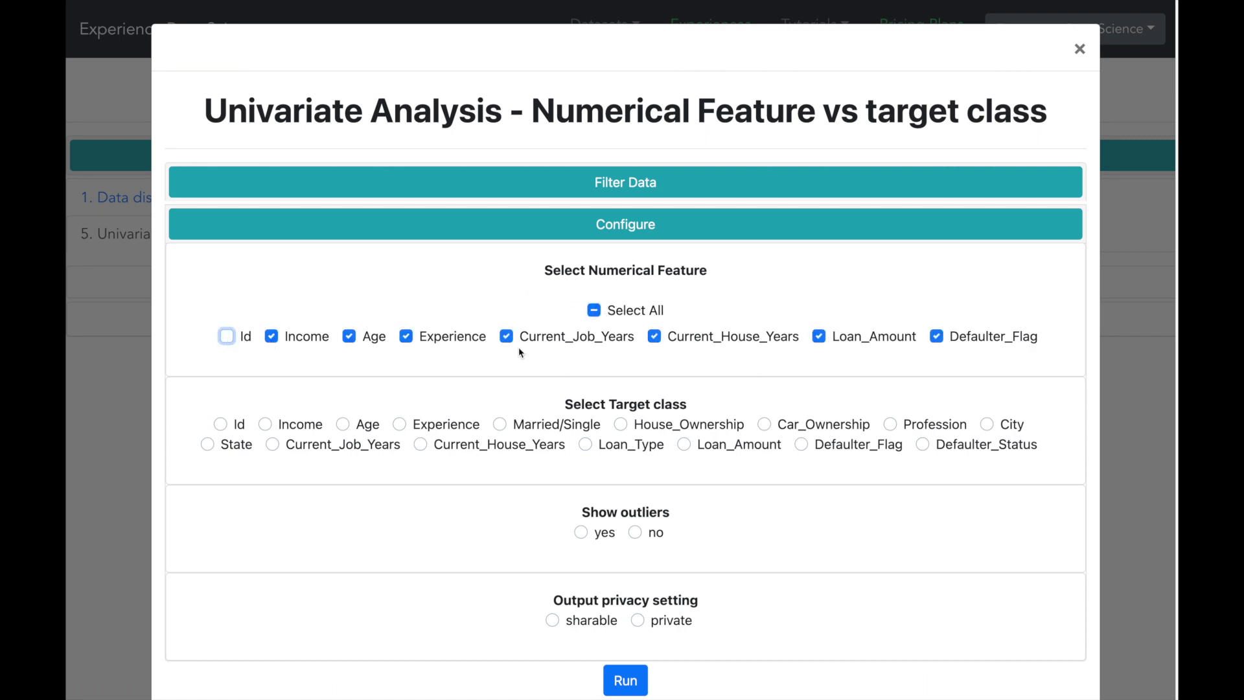
click(815, 338)
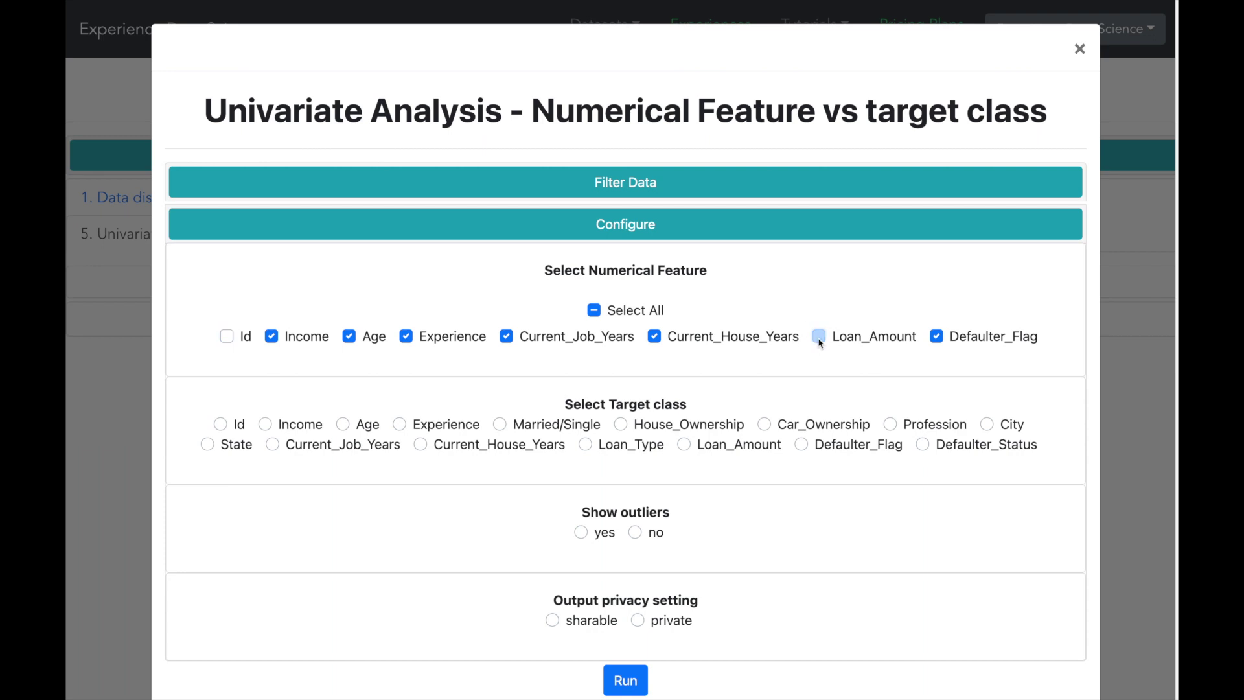
click(946, 336)
click(922, 444)
scroll(635, 464, down, 3)
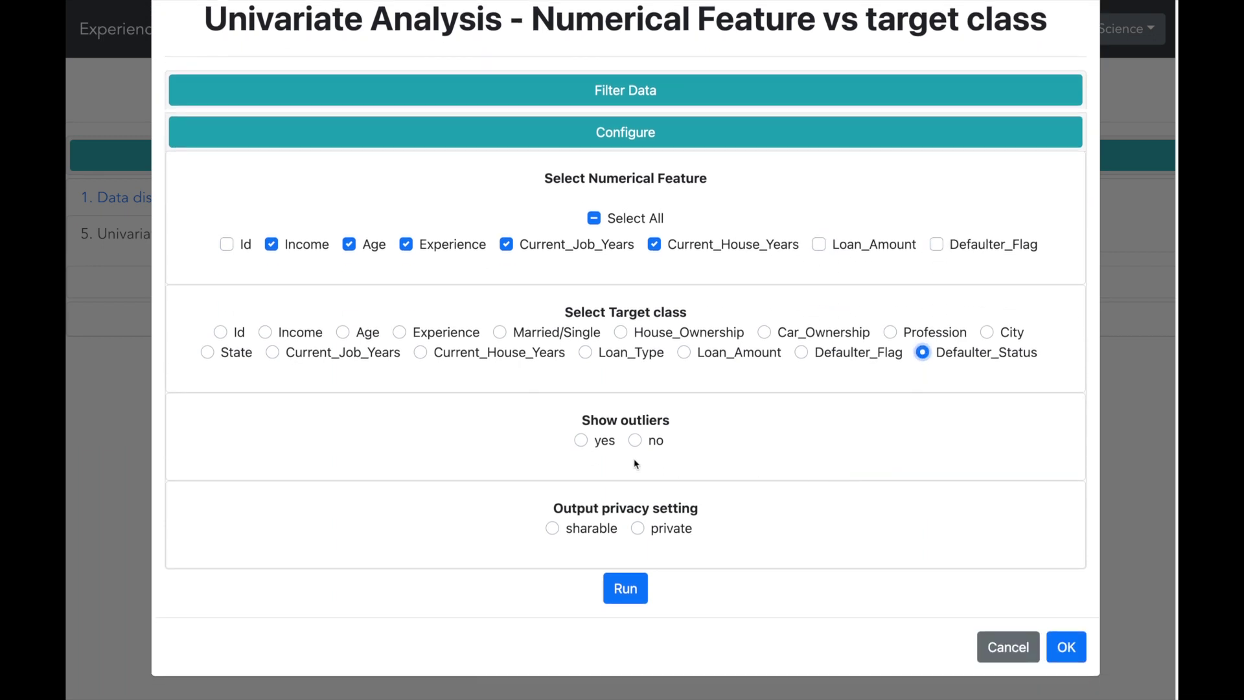
click(635, 440)
click(552, 528)
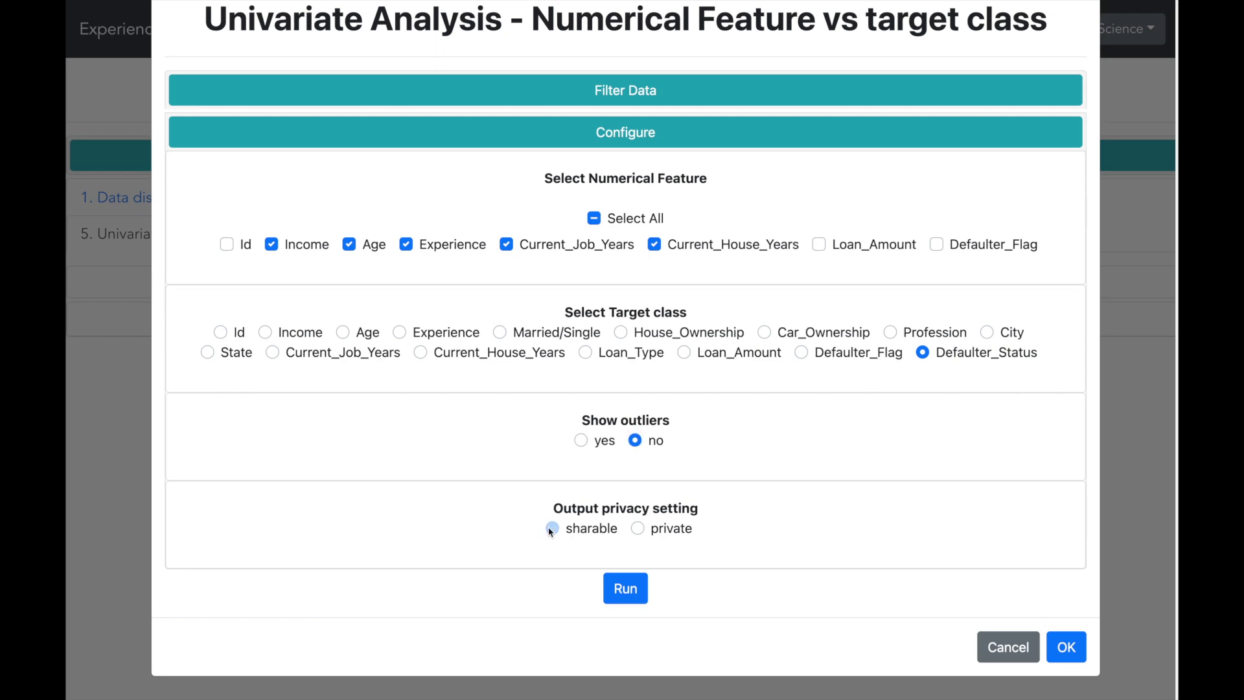
click(625, 588)
scroll(1081, 653, down, 5)
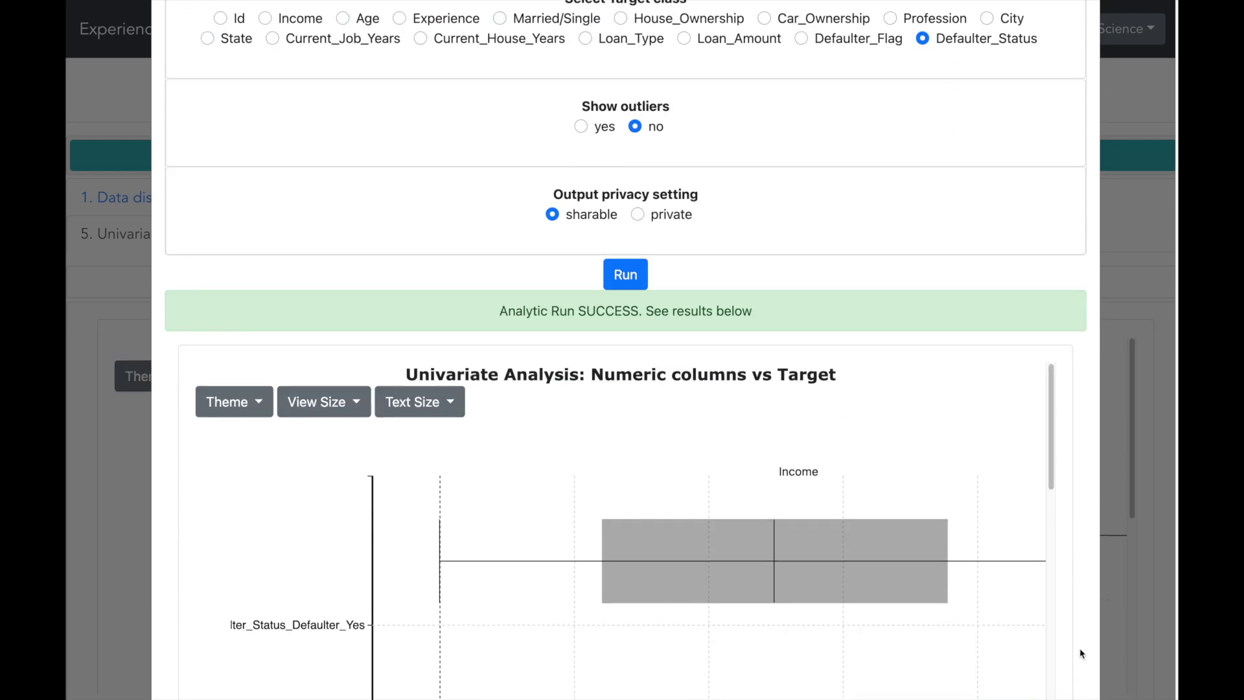
scroll(1079, 647, down, 5)
Close the results and scroll through the Numeric columns vs Target box plots full window
click(1069, 683)
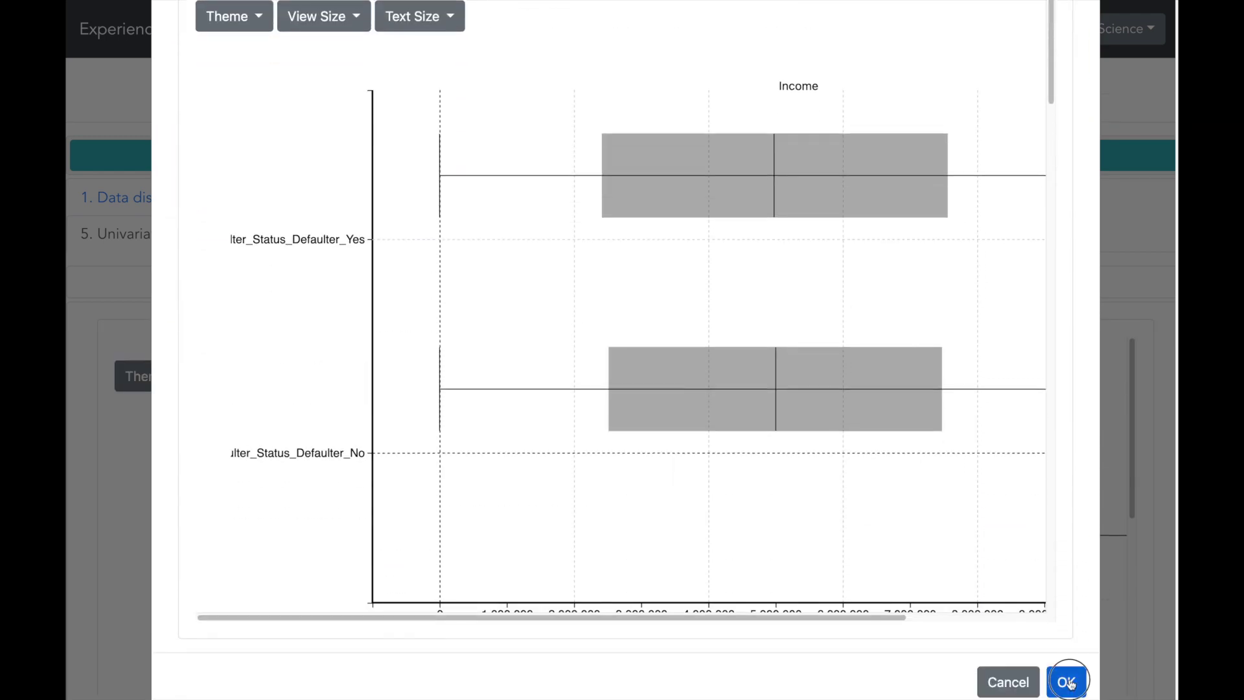
scroll(1095, 596, down, 5)
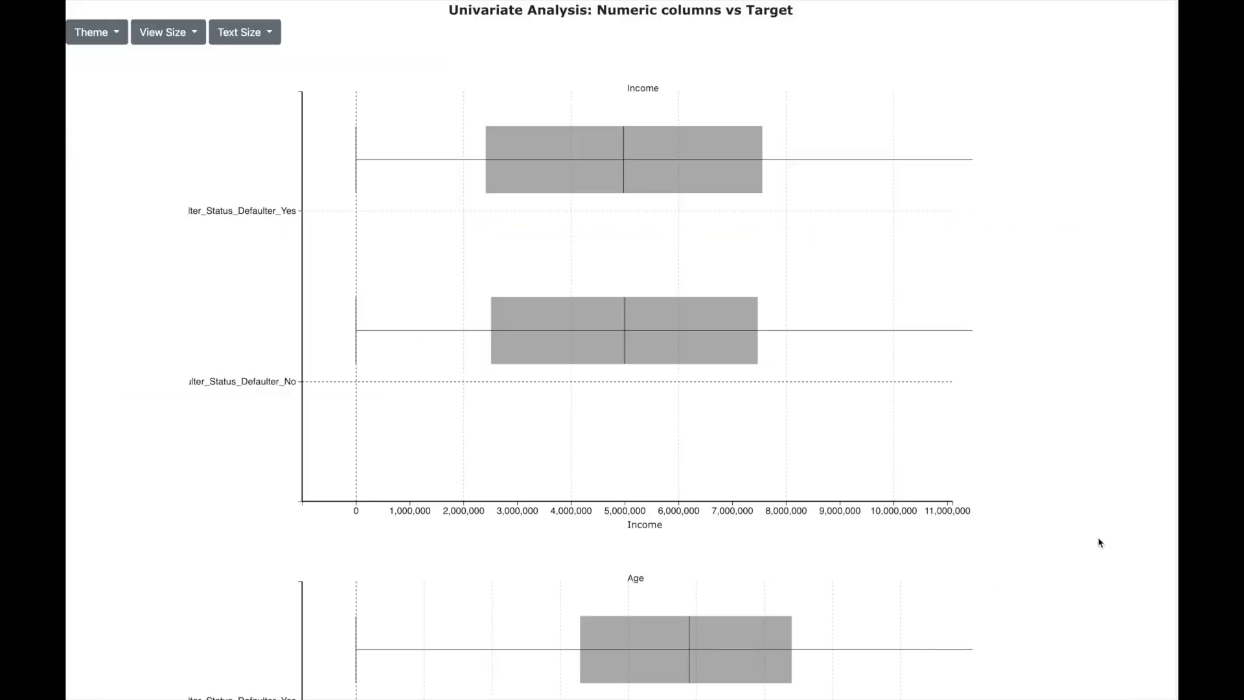
scroll(1099, 542, down, 15)
key(Escape)
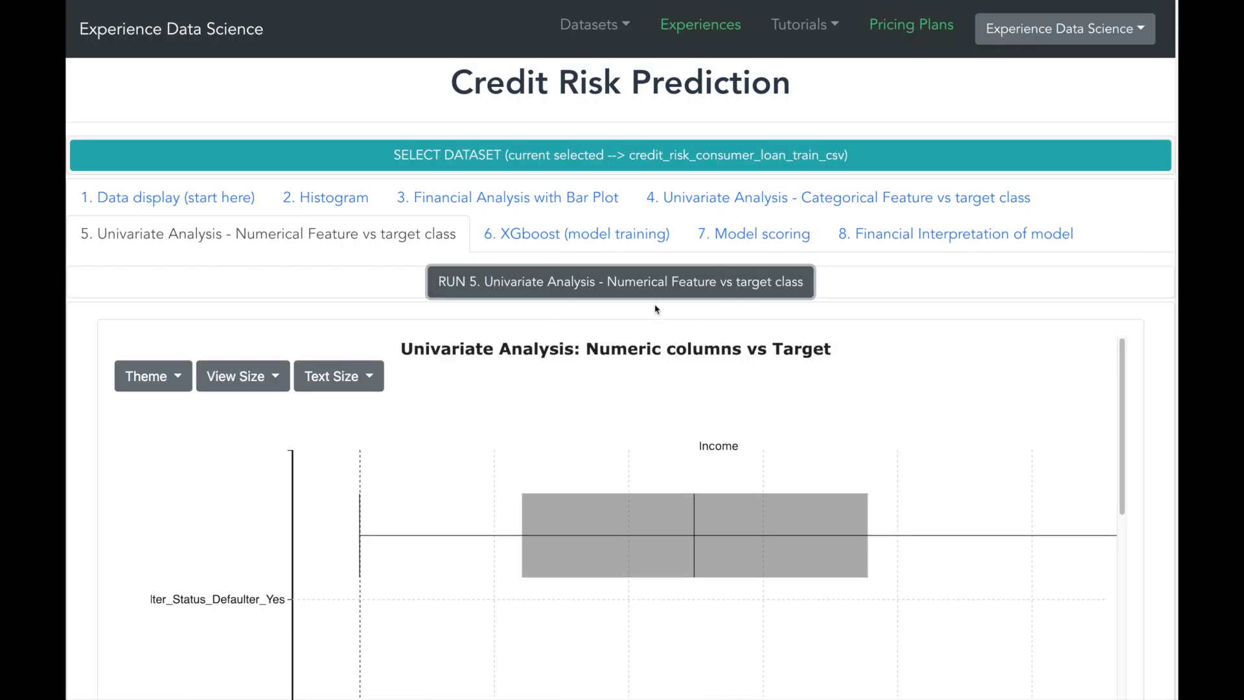
click(600, 242)
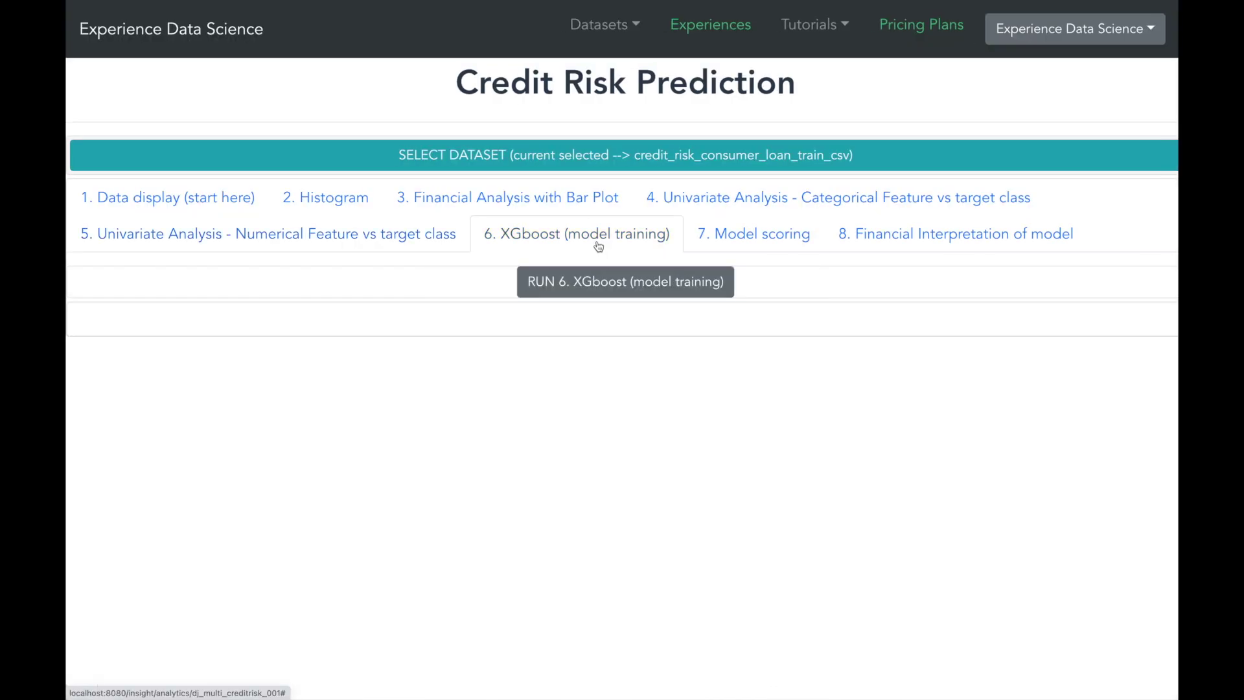
Configure XGBoost to predict Defaulter_Flag from all columns except Defaulter_Status, with Scaler none
click(603, 295)
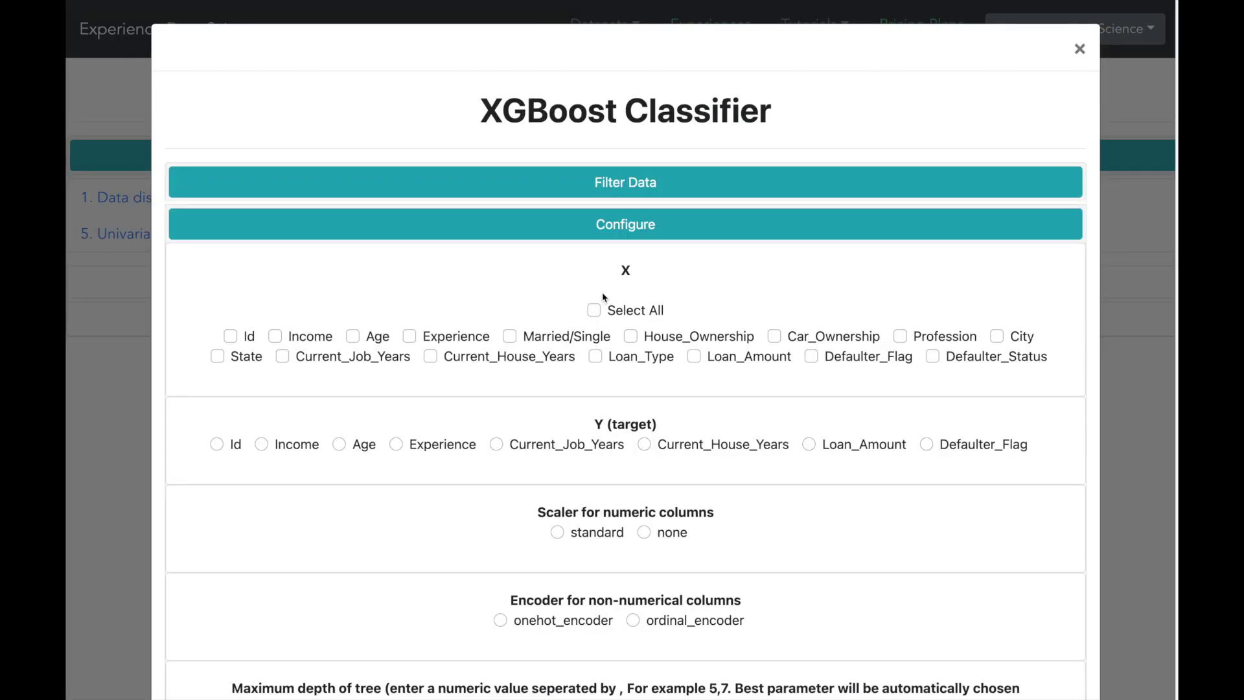
click(593, 309)
click(932, 356)
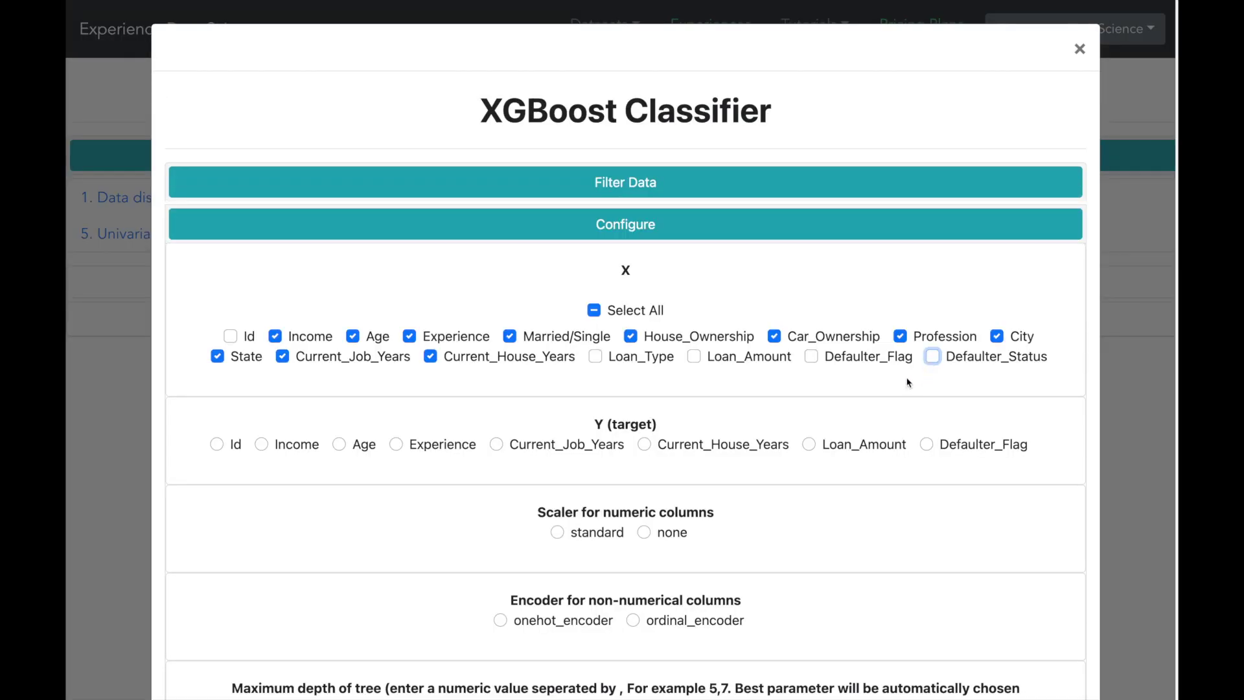
click(927, 448)
click(645, 533)
Use ordinal_encoder for non-numerical columns and a max depth of 50
click(634, 622)
scroll(638, 583, down, 3)
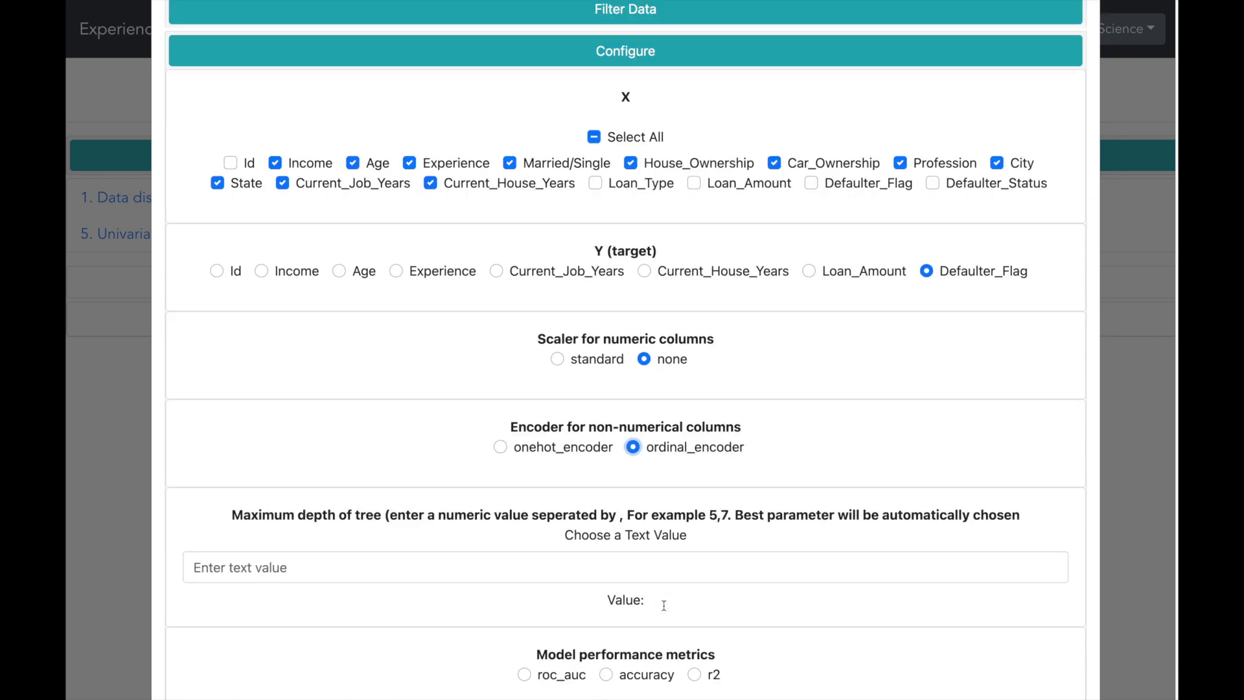
click(637, 562)
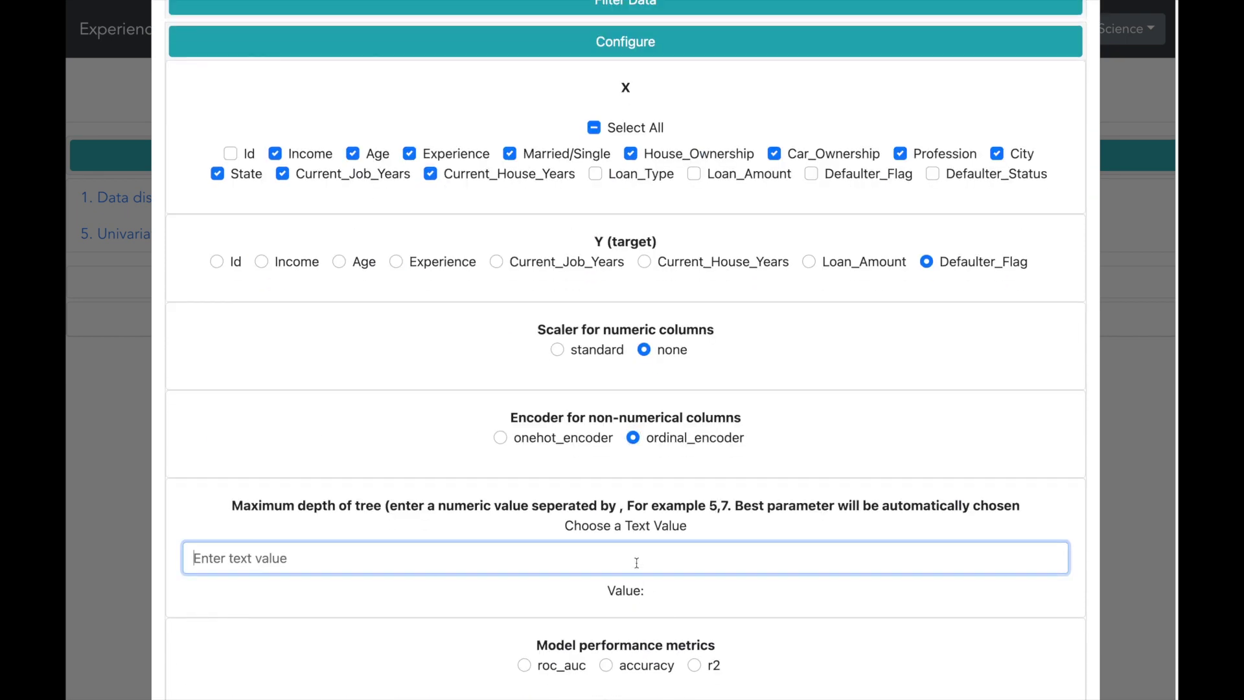
text(50)
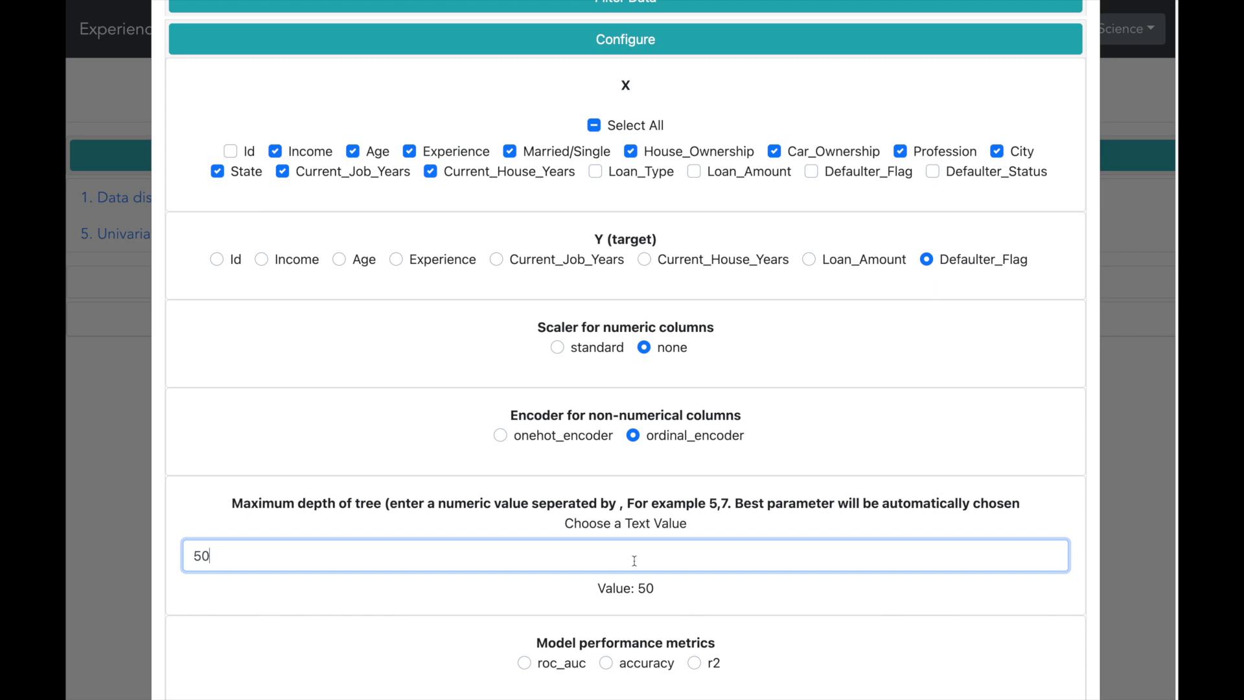
Score with roc_auc, 3-fold, 30% test size, save sharable output, and train the model
scroll(634, 561, down, 2)
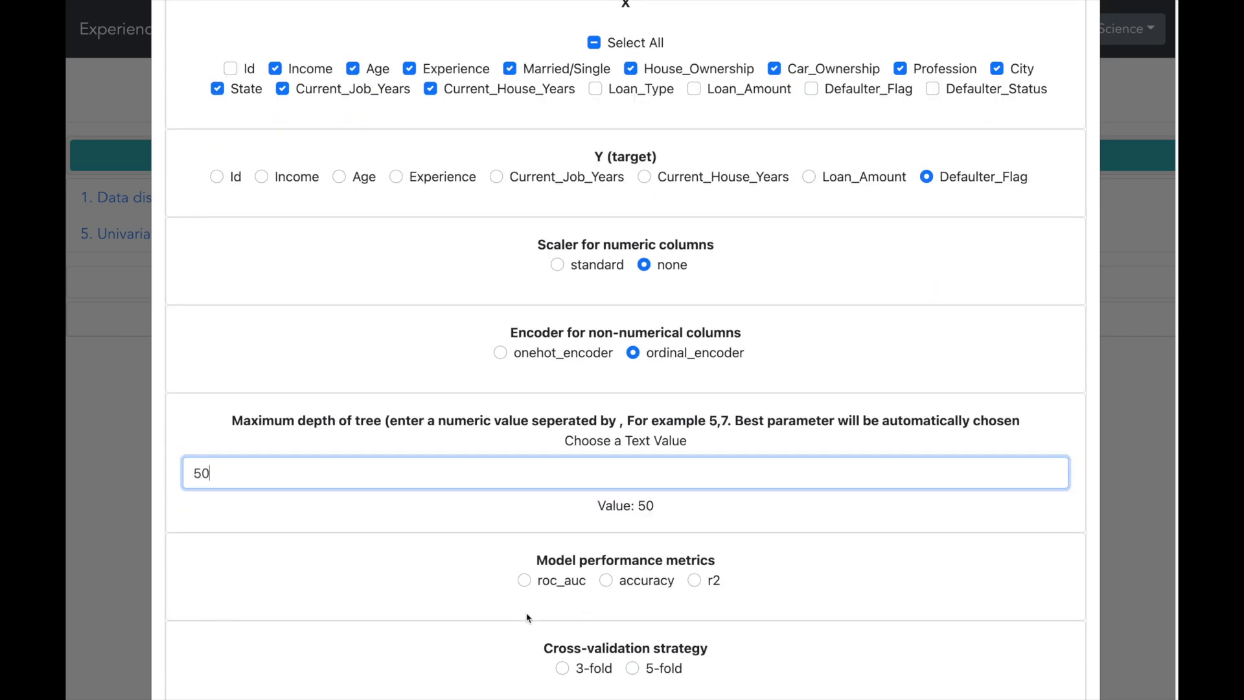
click(522, 580)
scroll(522, 580, down, 5)
click(474, 485)
text(30)
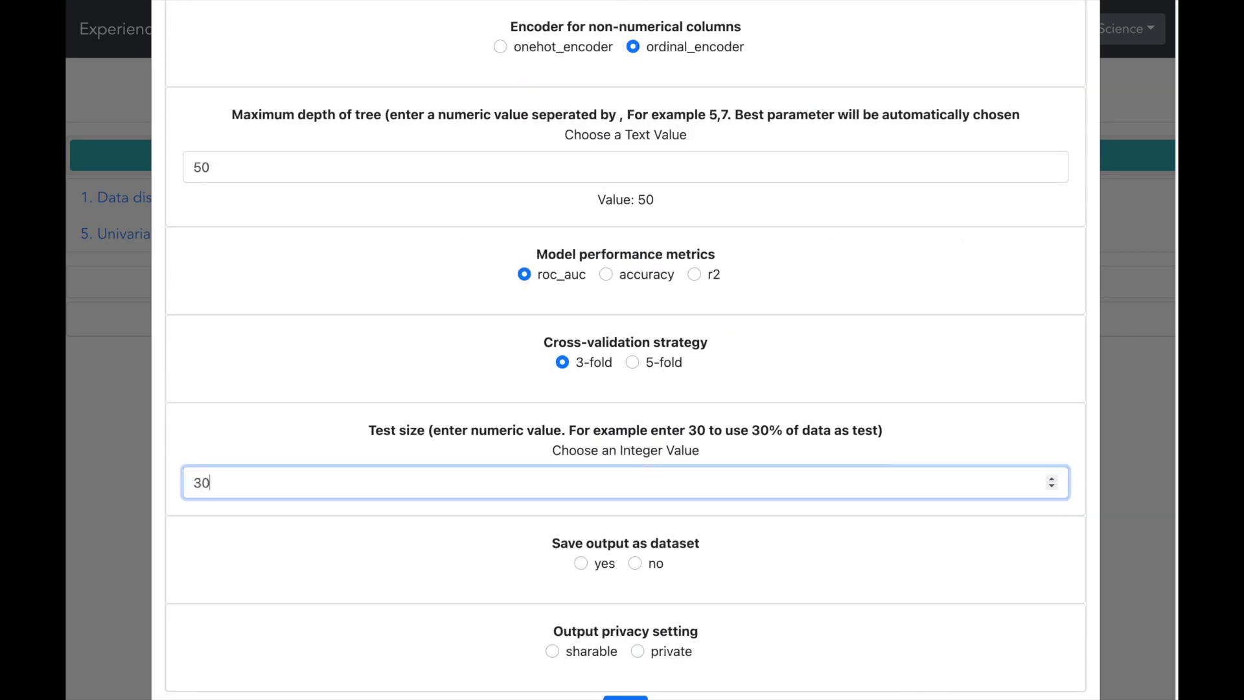
click(580, 564)
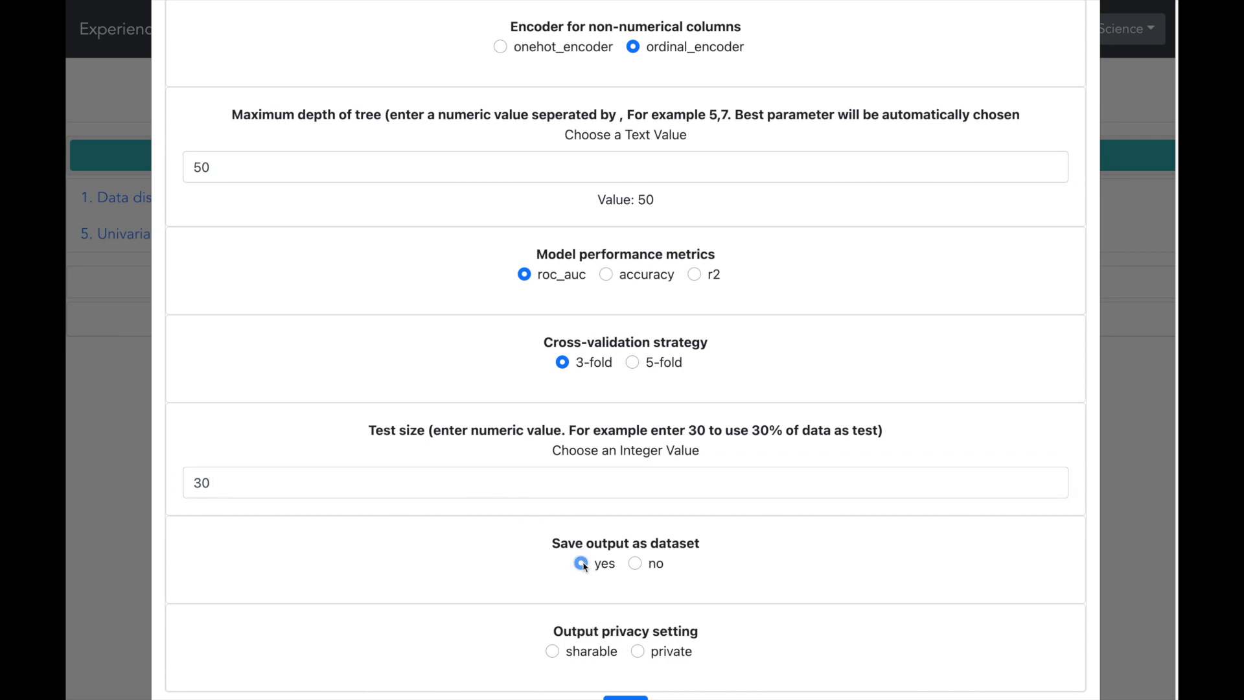
click(553, 651)
scroll(553, 647, down, 2)
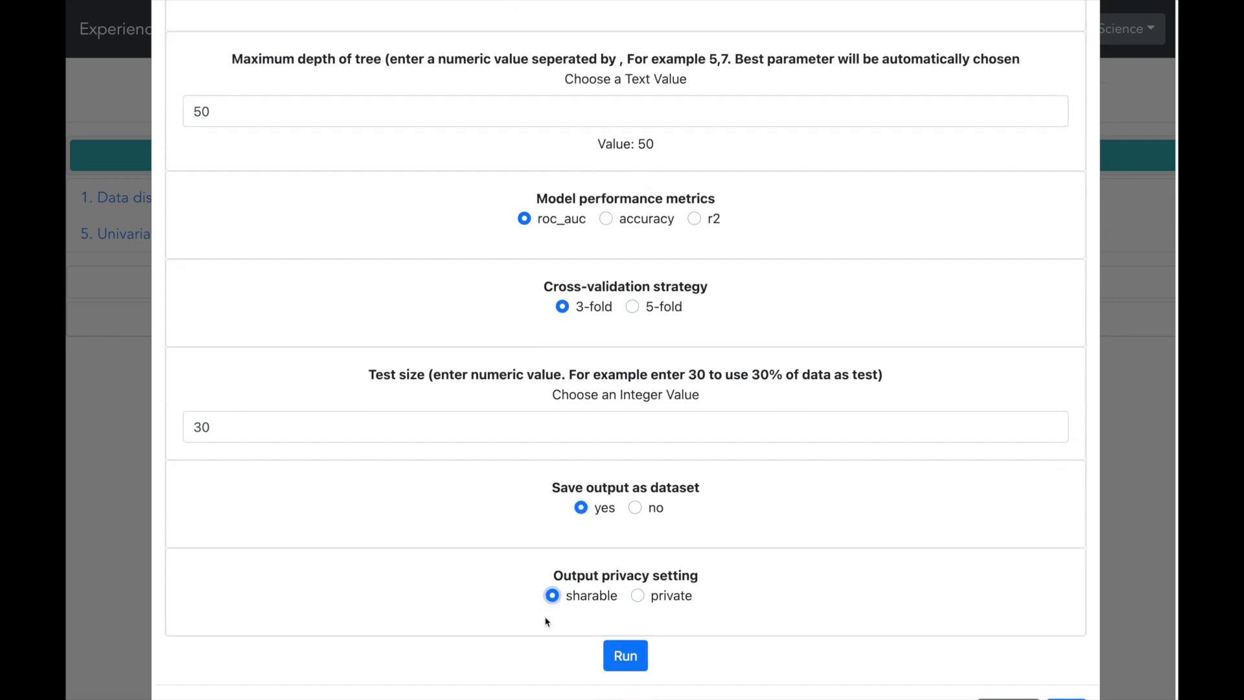
click(625, 596)
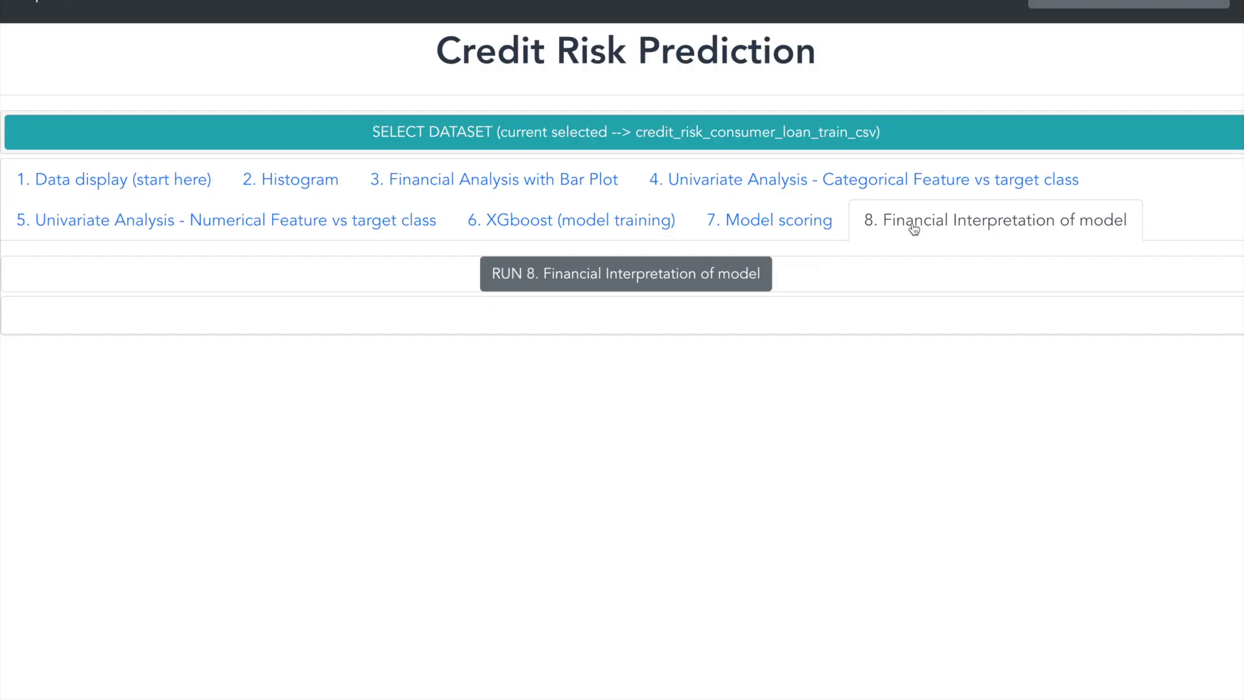
Switch the working dataset to the XGBoost classification output table
click(873, 136)
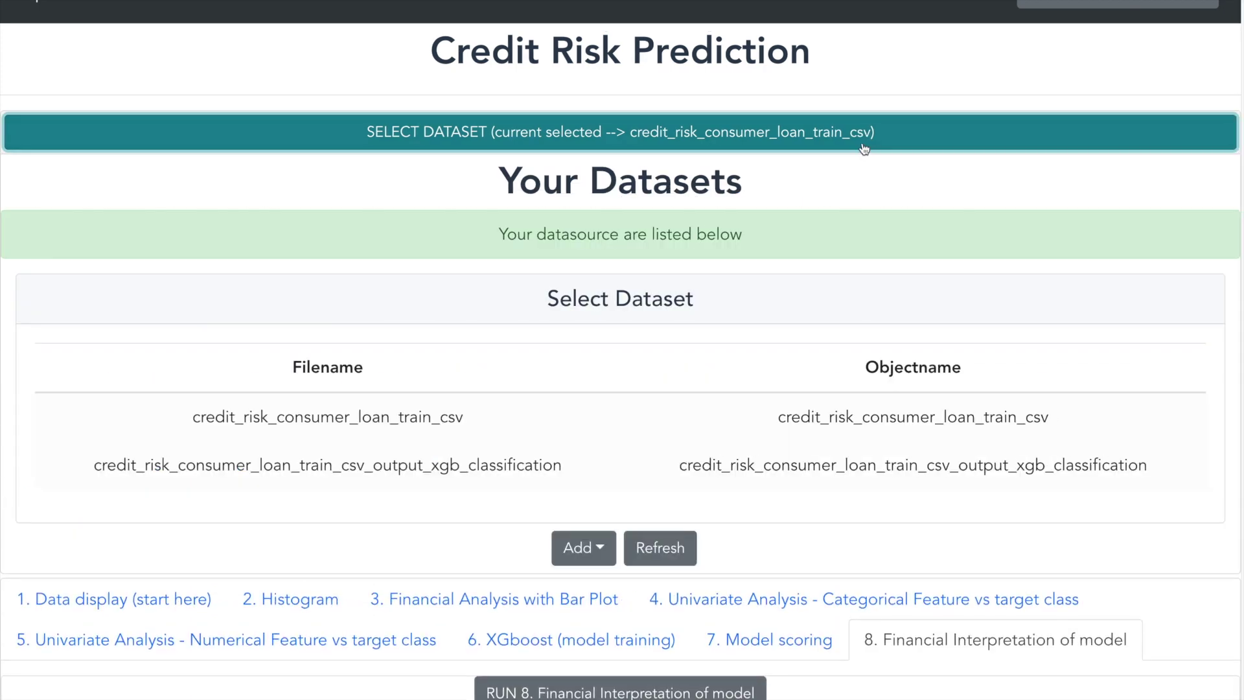
click(542, 465)
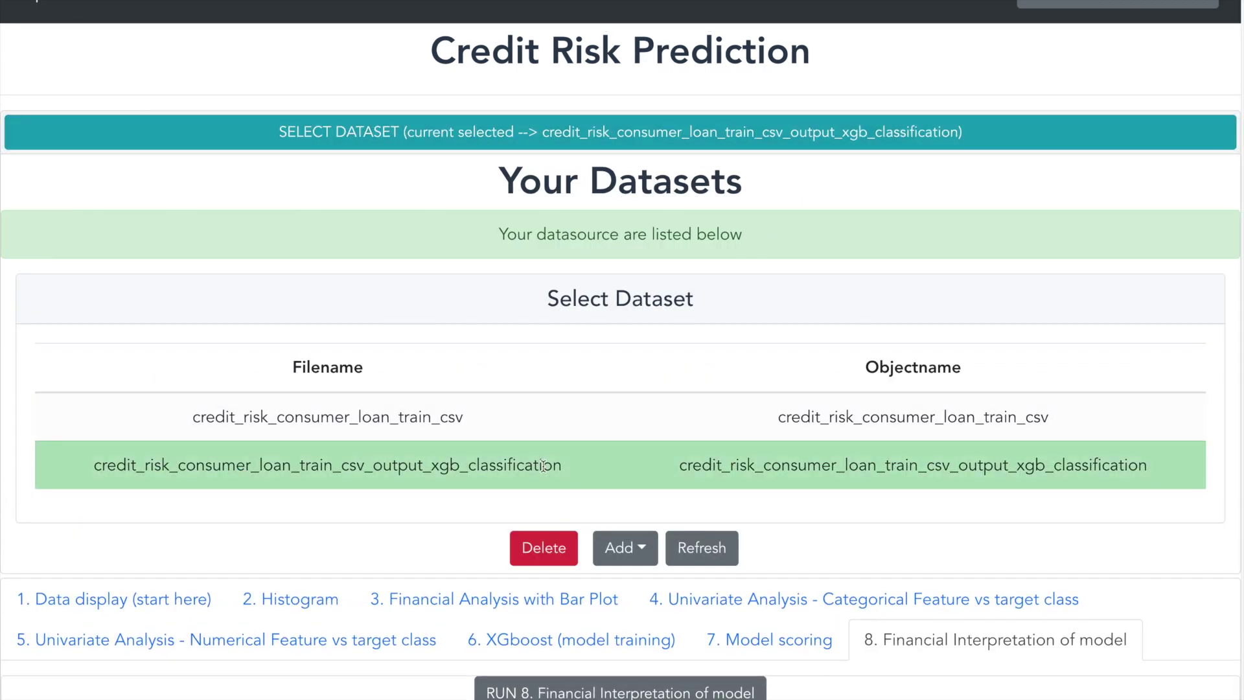
click(577, 137)
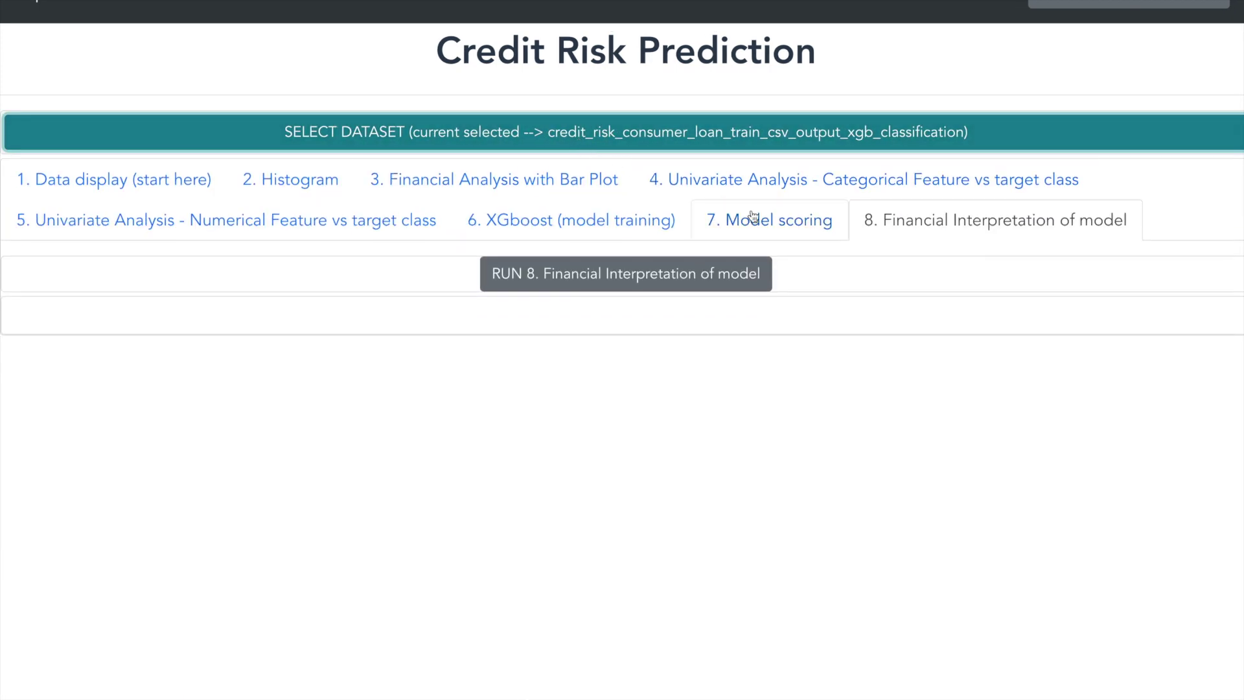
Chart summed Loan_Amount grouped by _cmcm_type, unscaled, as a bar chart
click(750, 280)
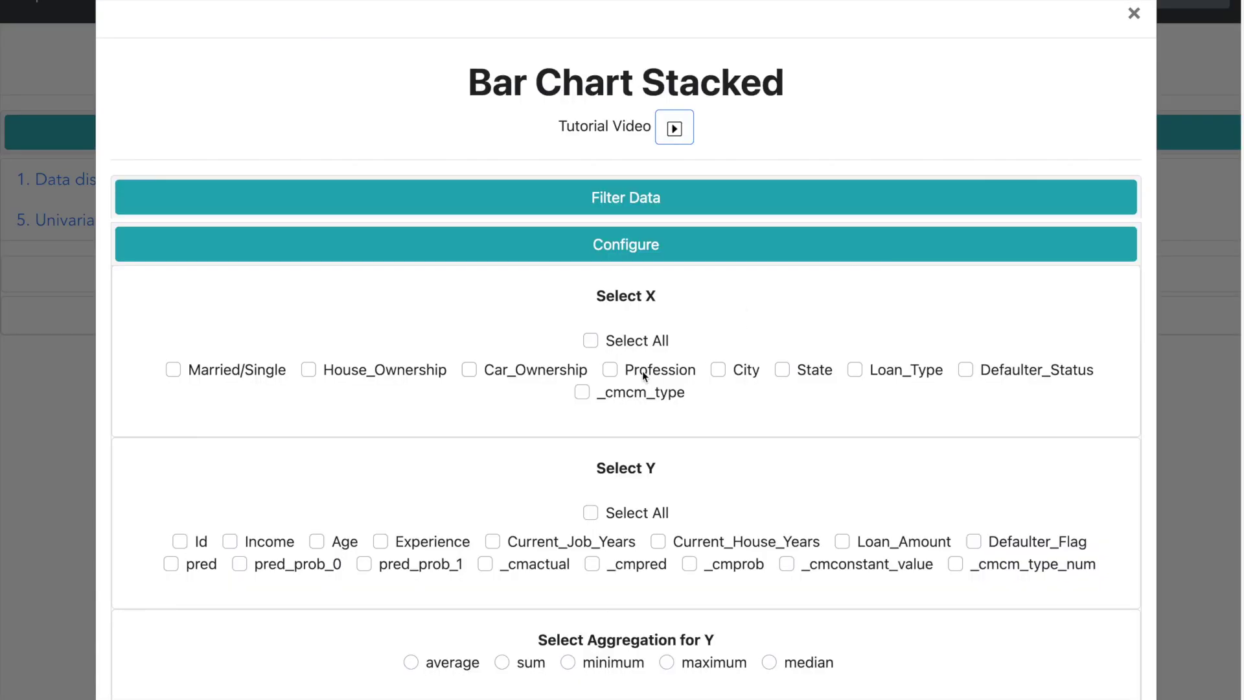
click(581, 392)
click(842, 540)
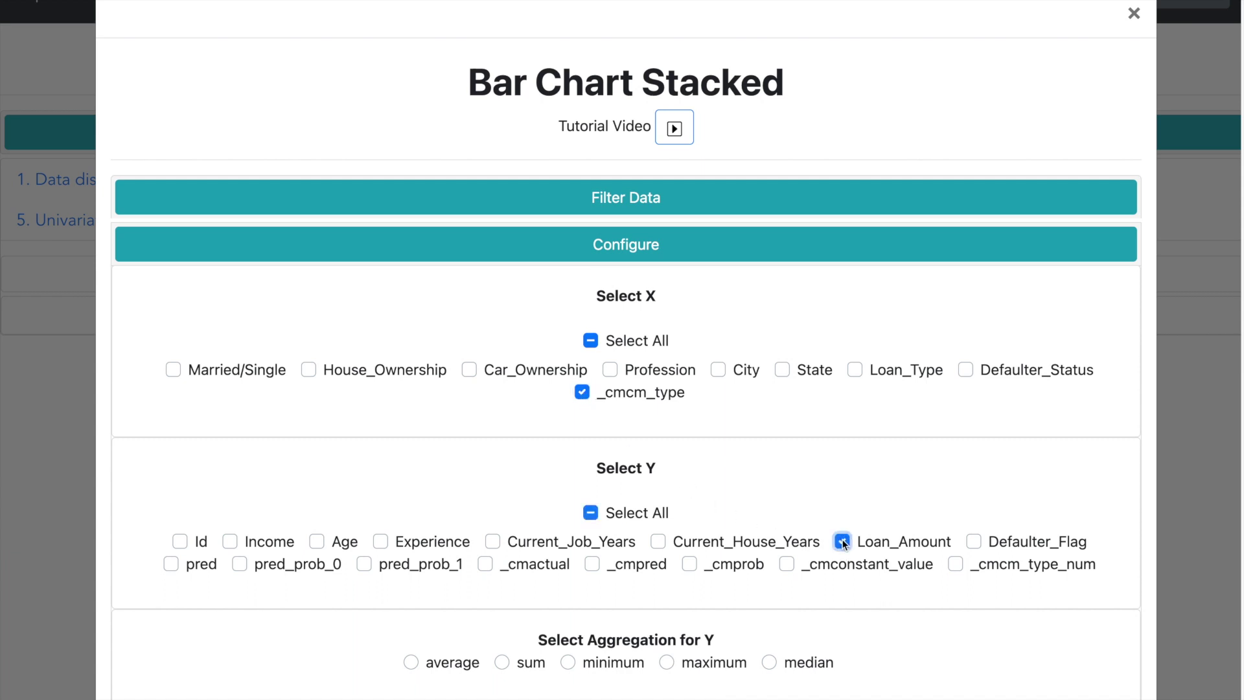
scroll(841, 542, down, 2)
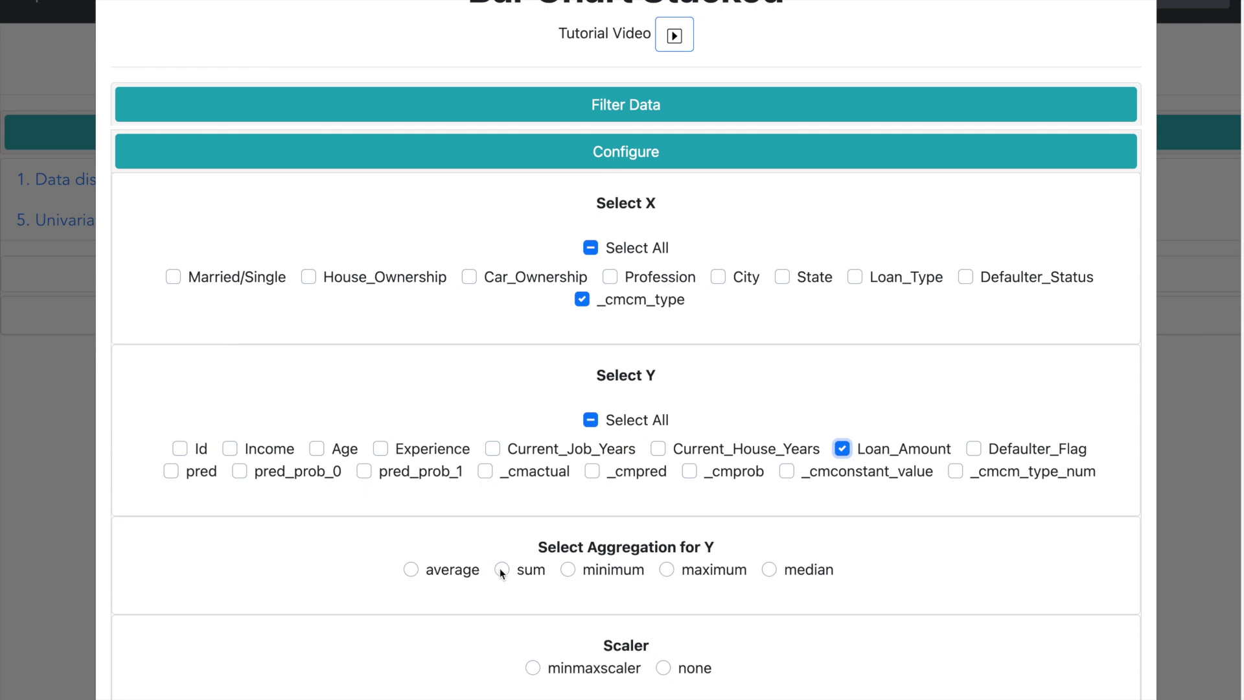
click(502, 570)
scroll(502, 575, down, 3)
click(663, 556)
scroll(663, 557, down, 2)
click(625, 617)
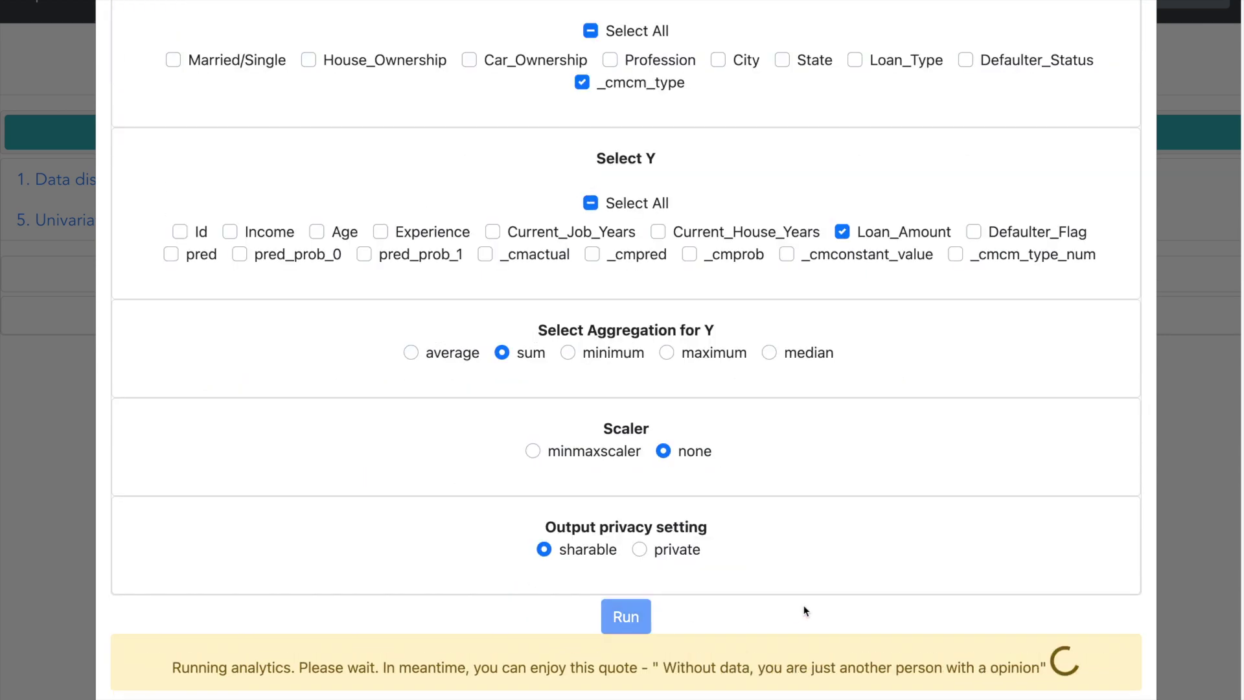
scroll(1152, 682, down, 6)
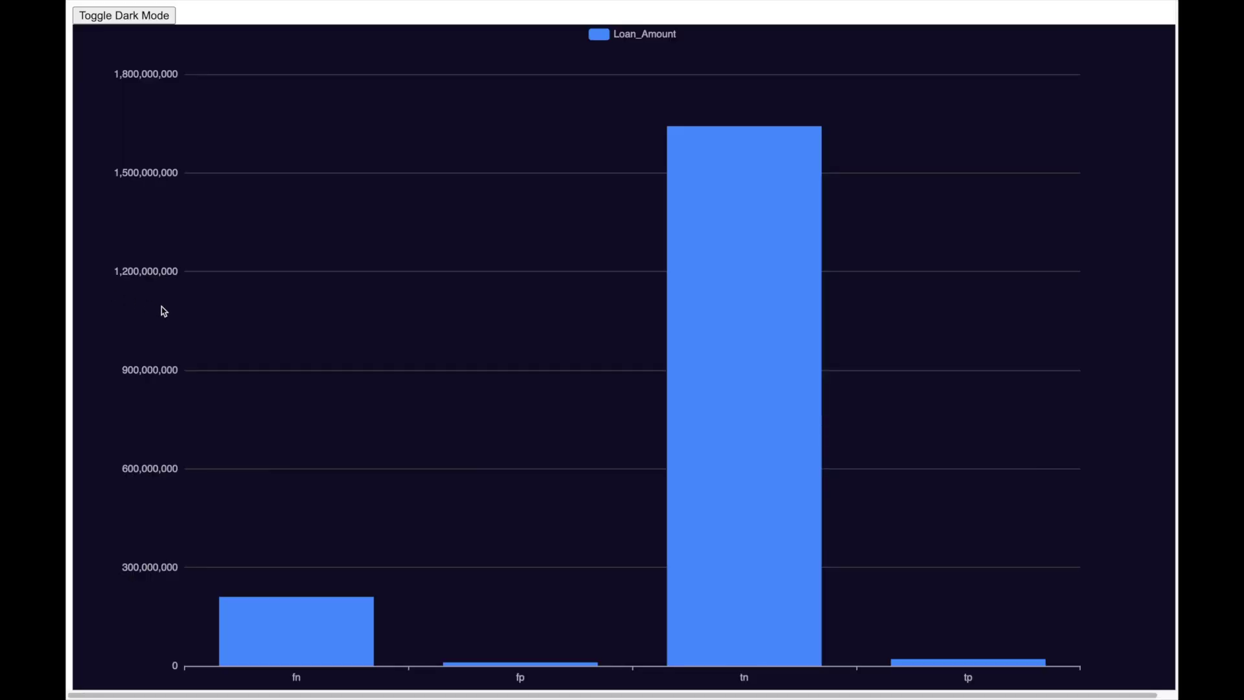
mouse_move(740, 331)
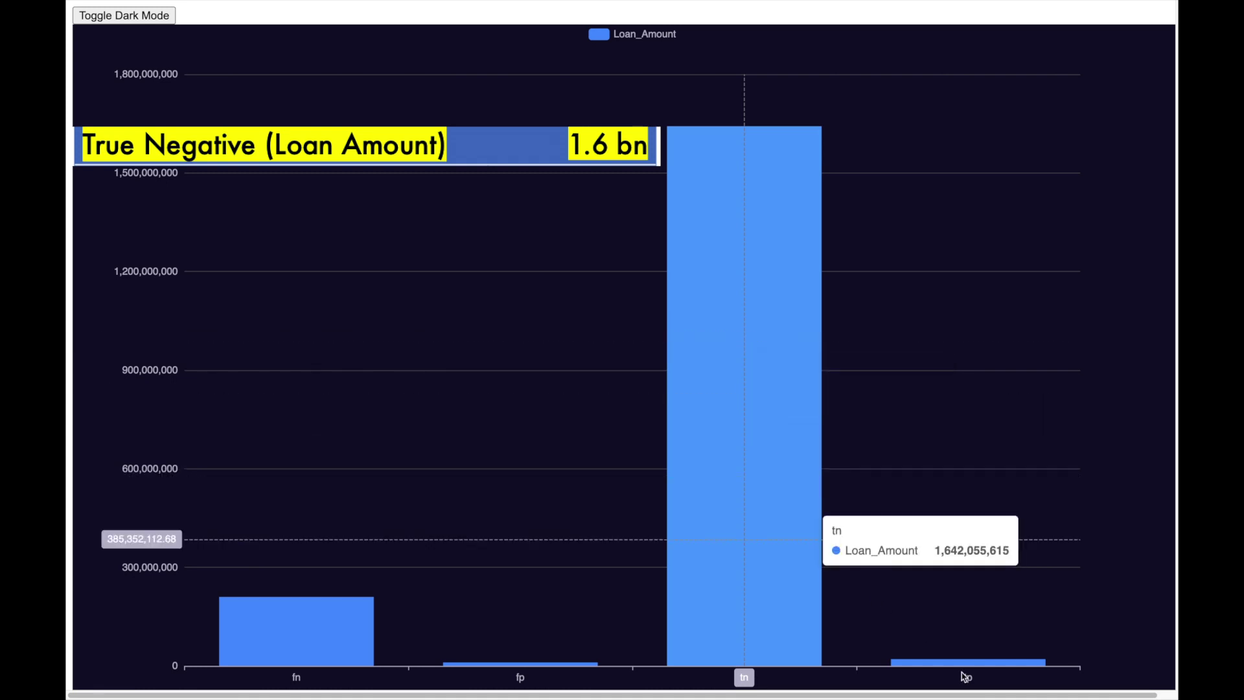
mouse_move(957, 664)
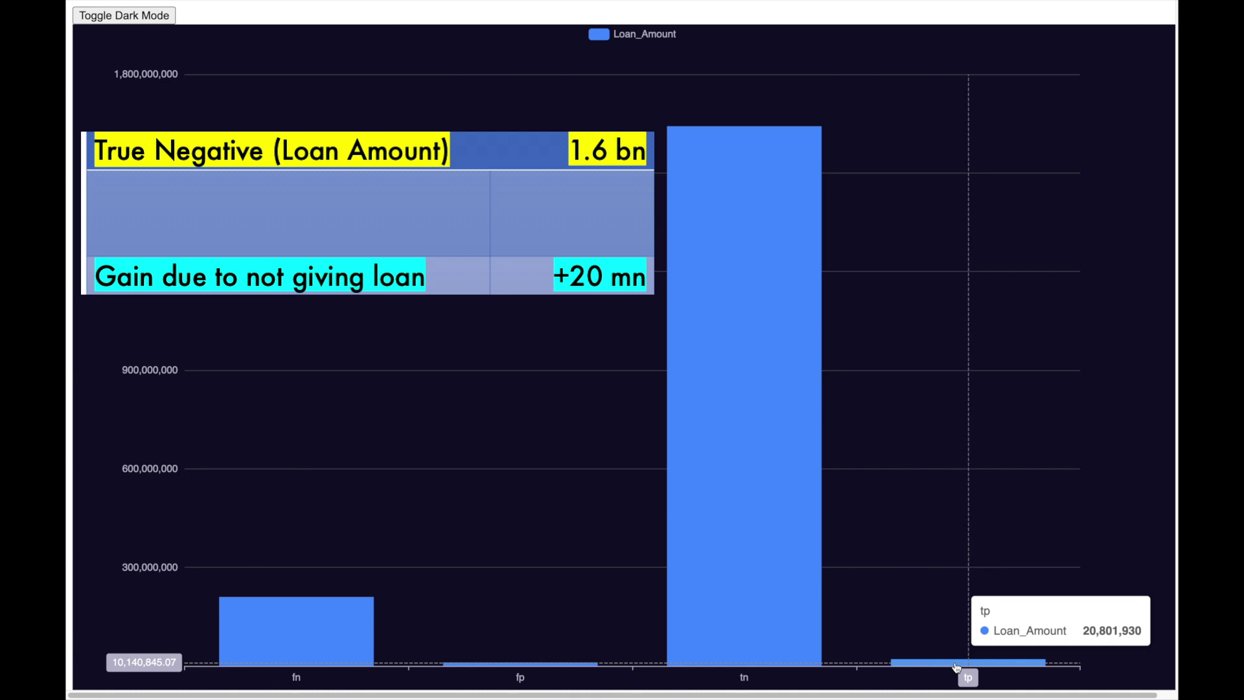
mouse_move(364, 626)
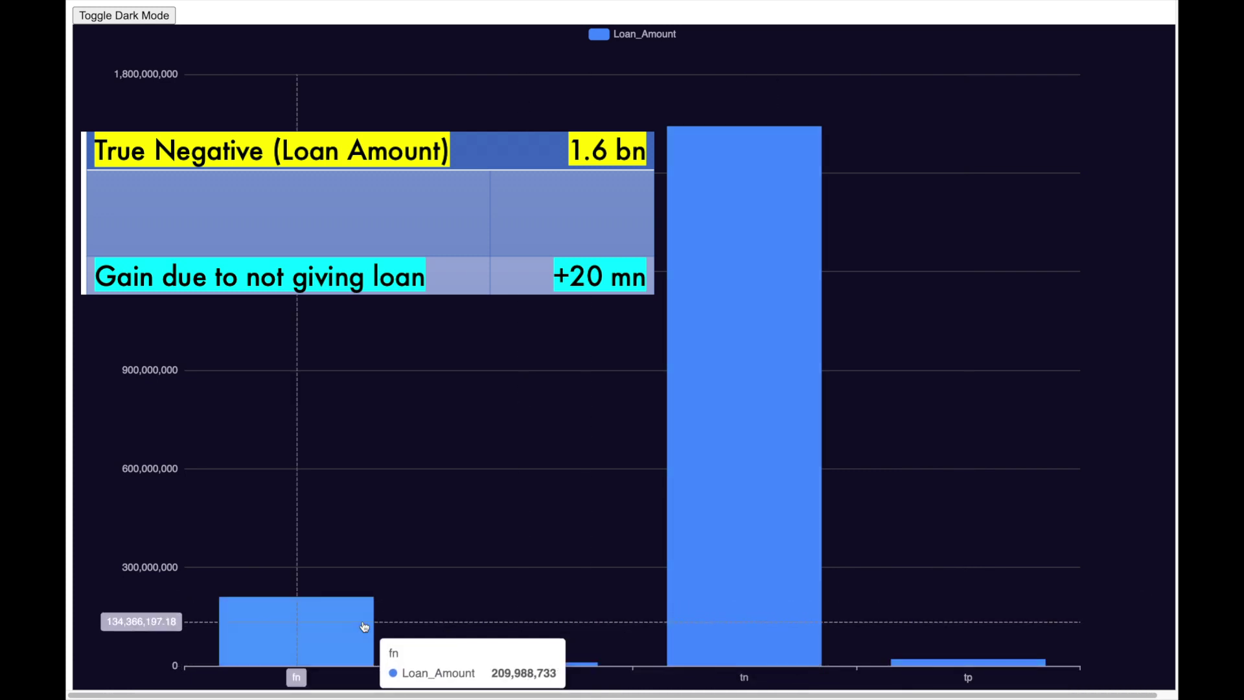